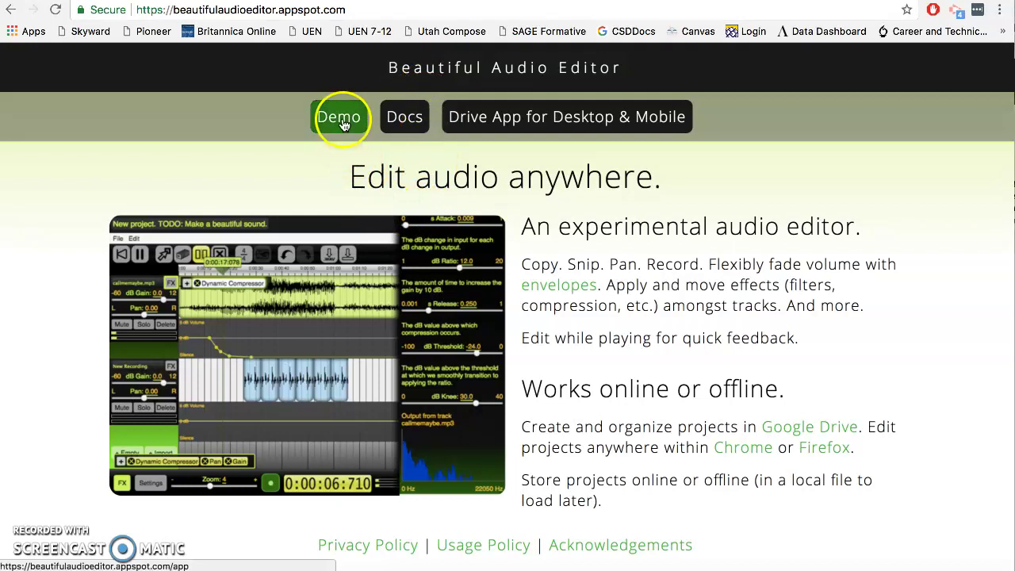
Step: Launch the editor from the Demo link to get a new empty project
left_click(341, 120)
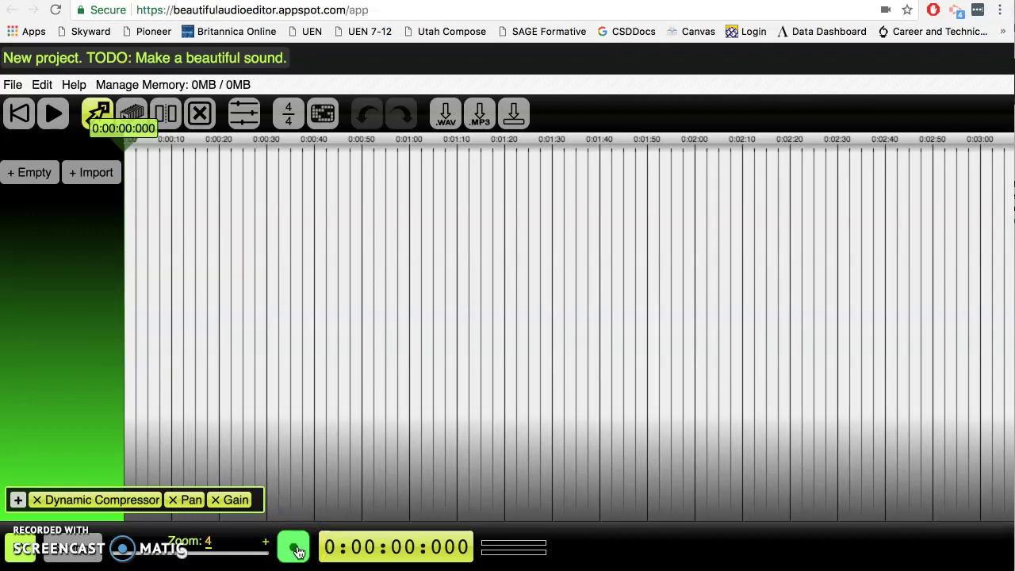
Step: Record the roughly 28-second commercial script voiceover onto a New Recording track
left_click(299, 553)
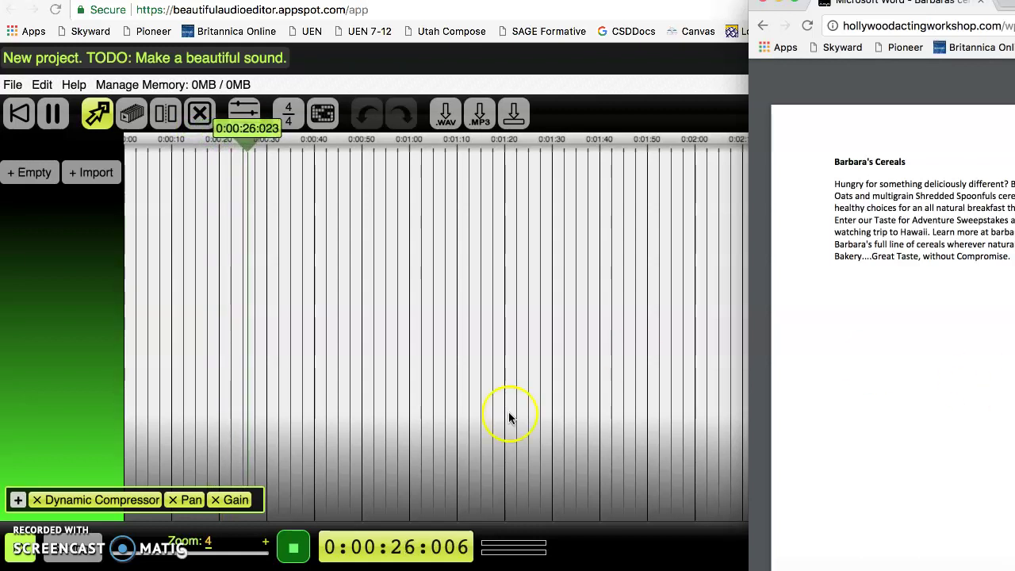
left_click(294, 544)
left_click(302, 546)
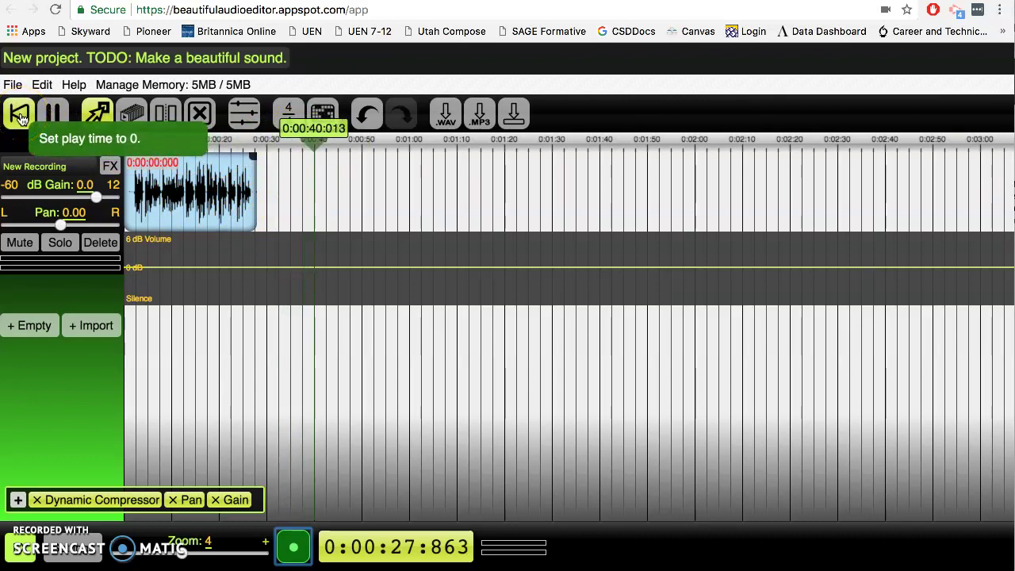
left_click(20, 117)
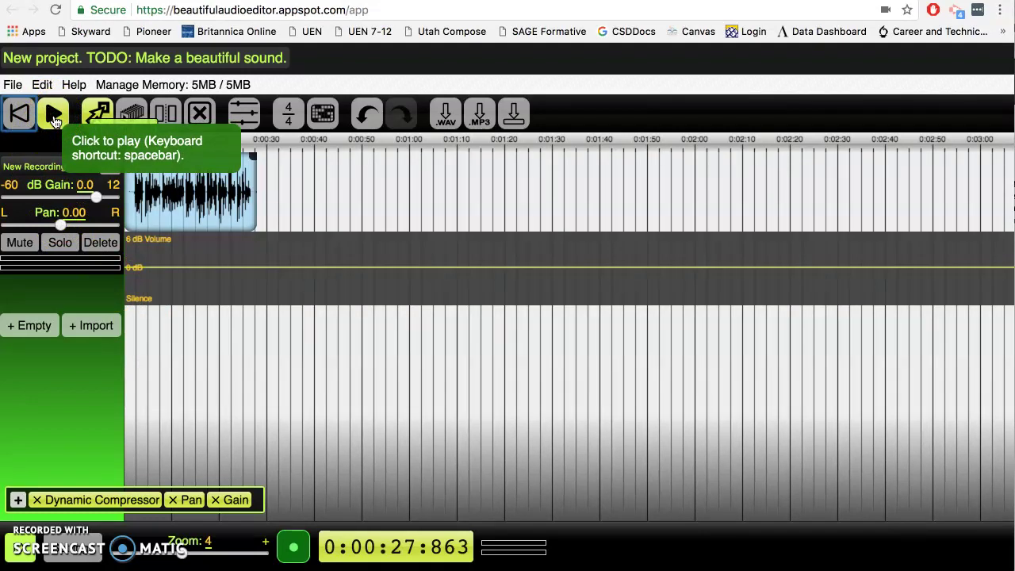
left_click(54, 115)
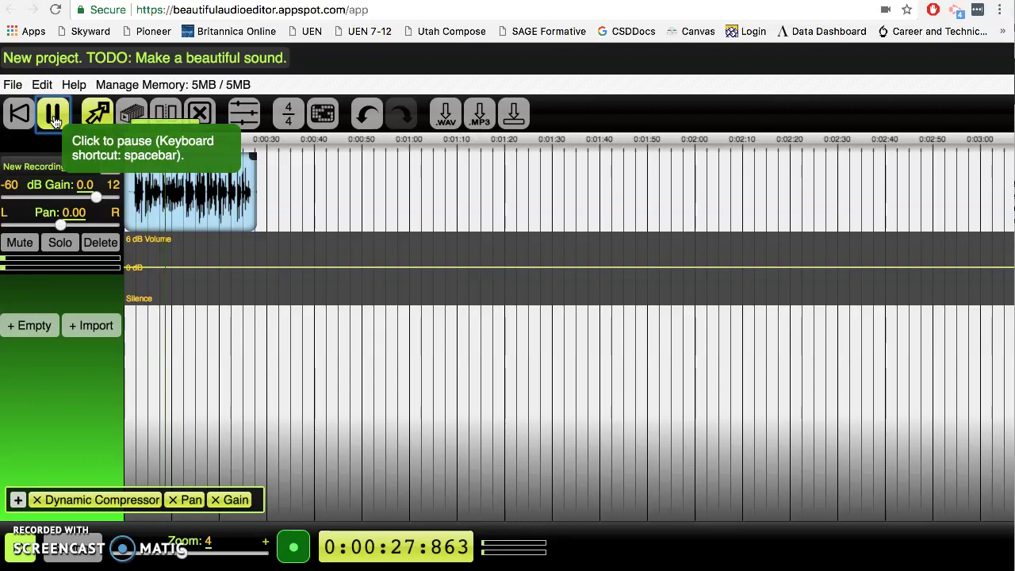
left_click(55, 114)
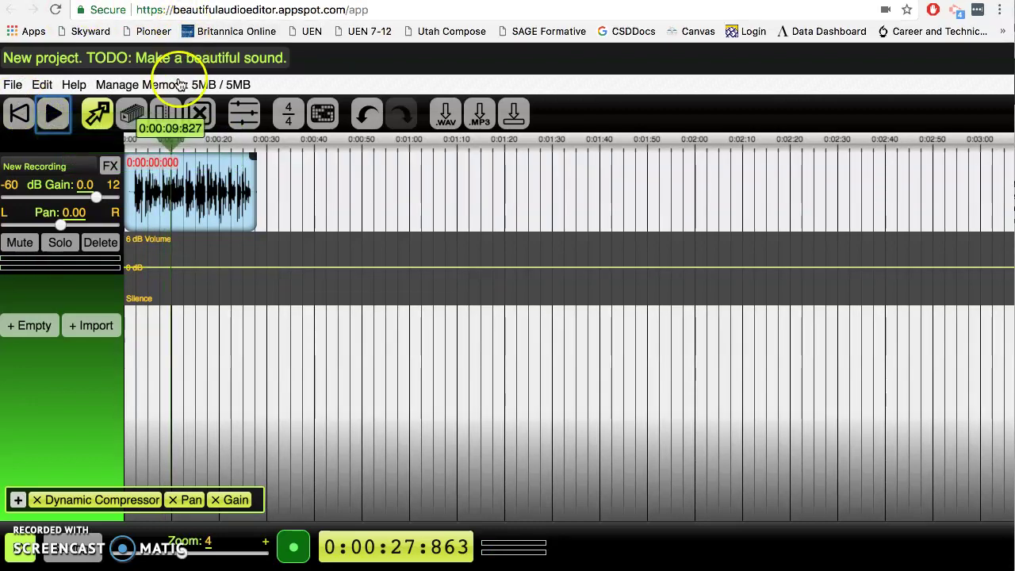
left_click(20, 119)
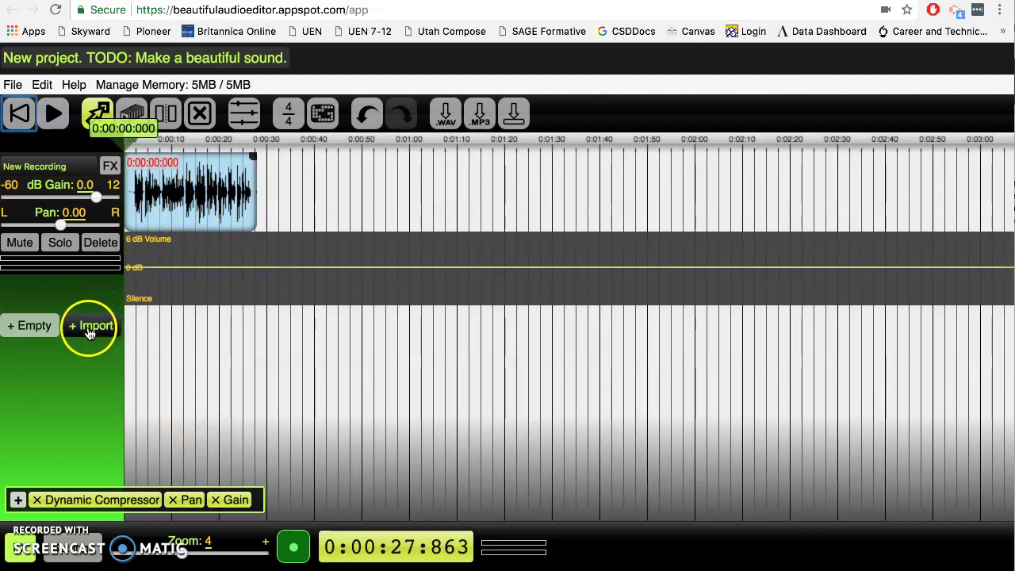
Step: Import the 12a_Soundzabound guitar MP3 from Downloads as a second track
left_click(11, 85)
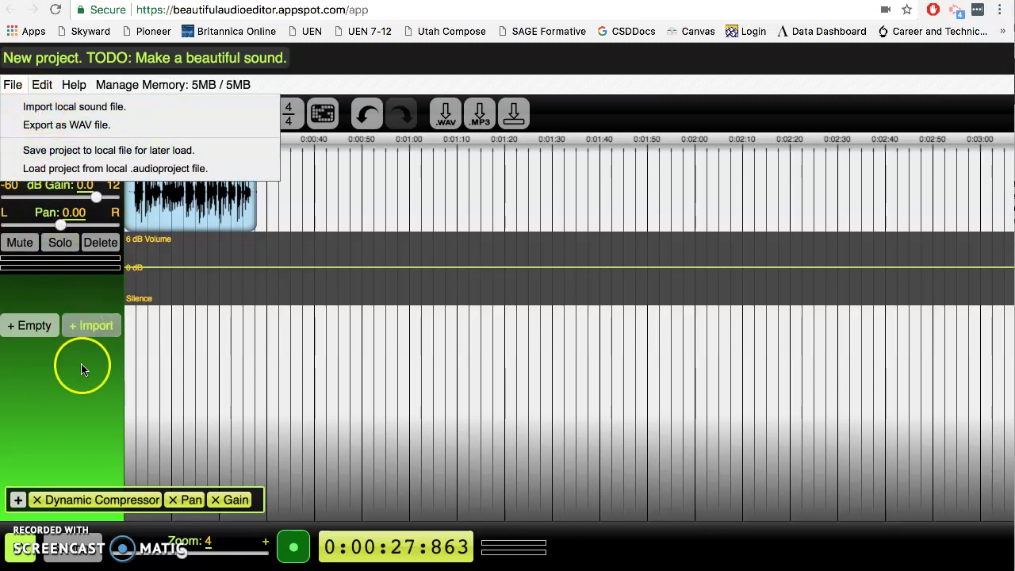
left_click(78, 389)
left_click(93, 326)
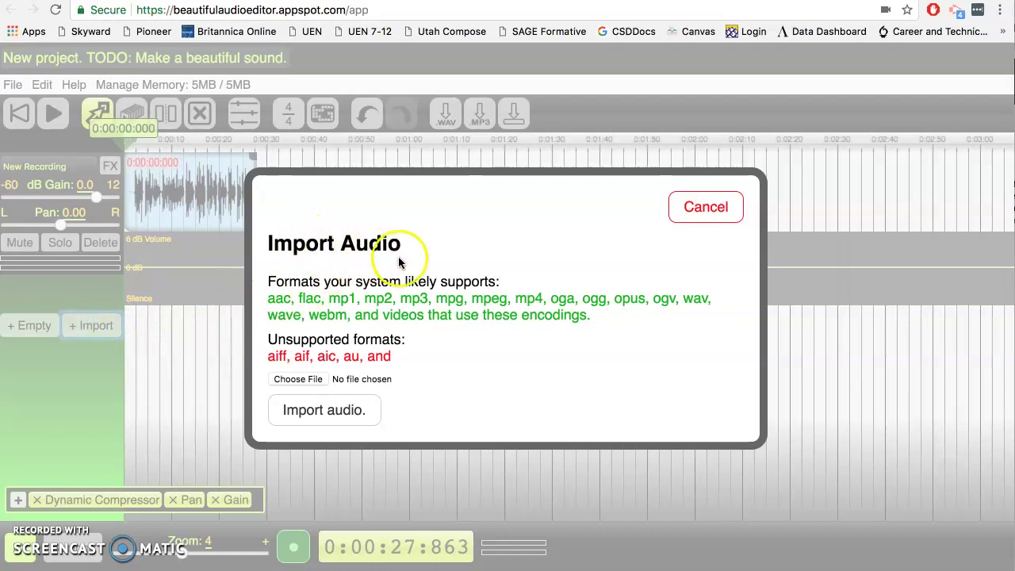
left_click(298, 380)
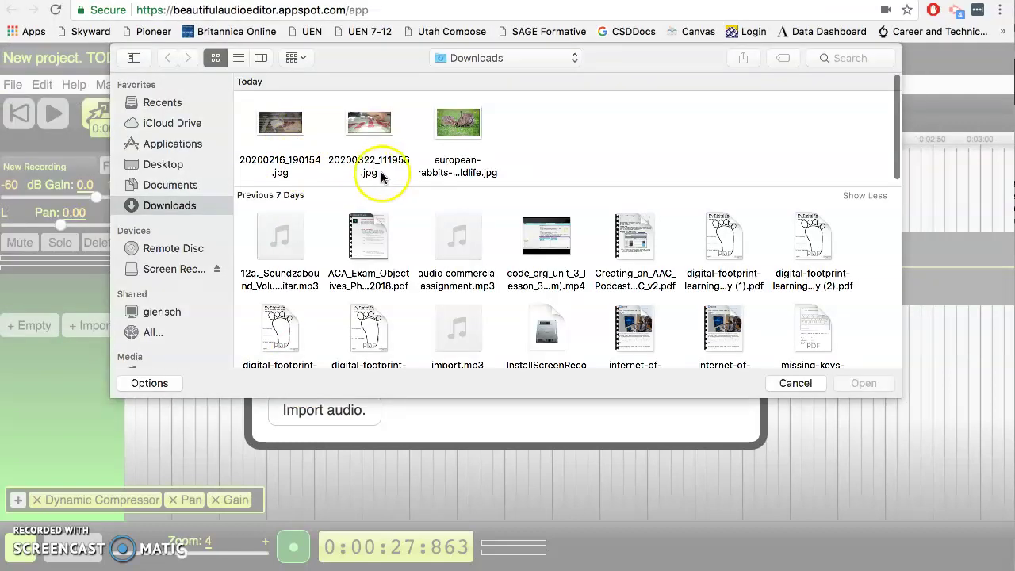
mouse_move(460, 238)
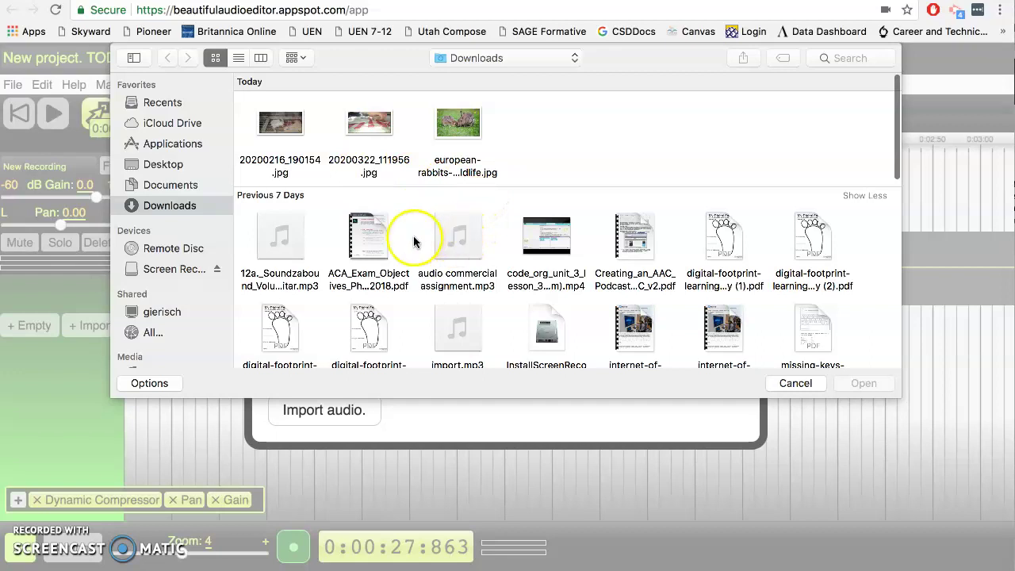
left_click(285, 242)
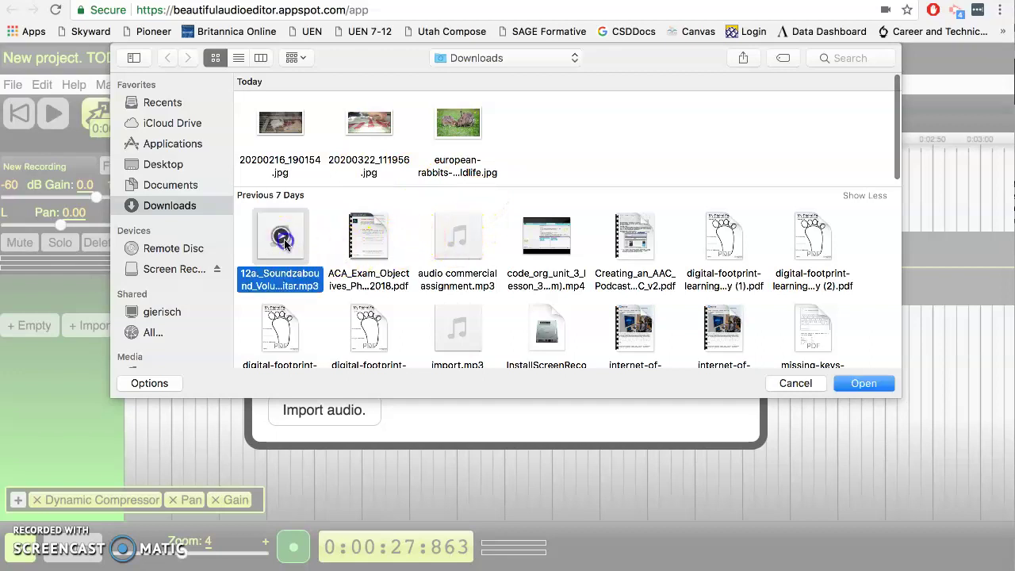
left_click(855, 385)
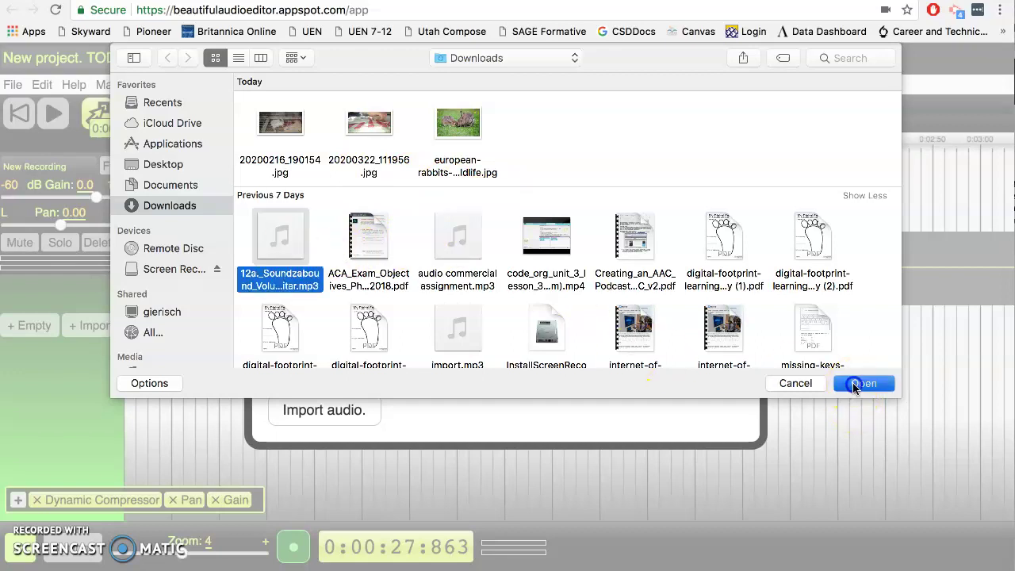
left_click(330, 417)
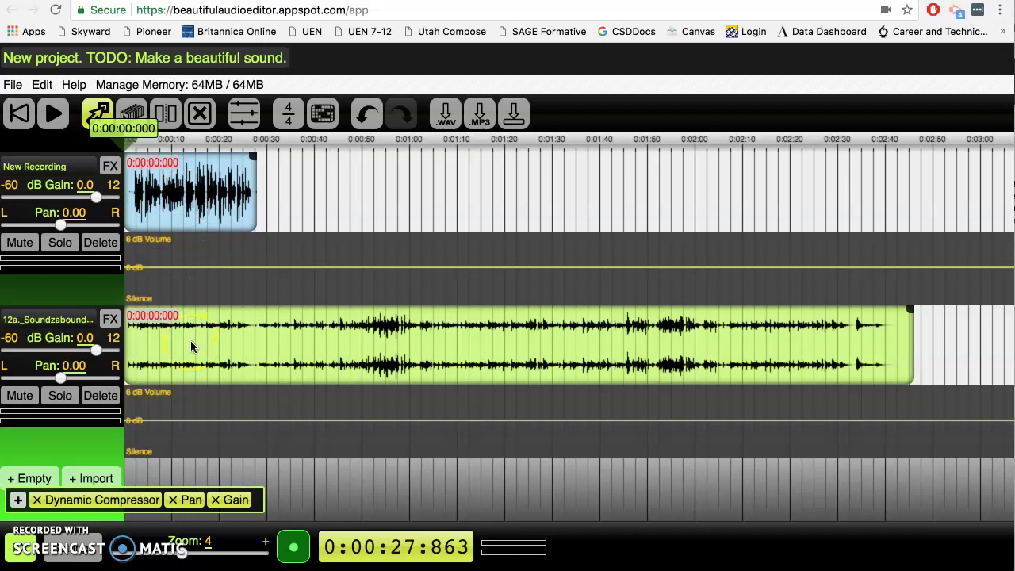
left_click(55, 112)
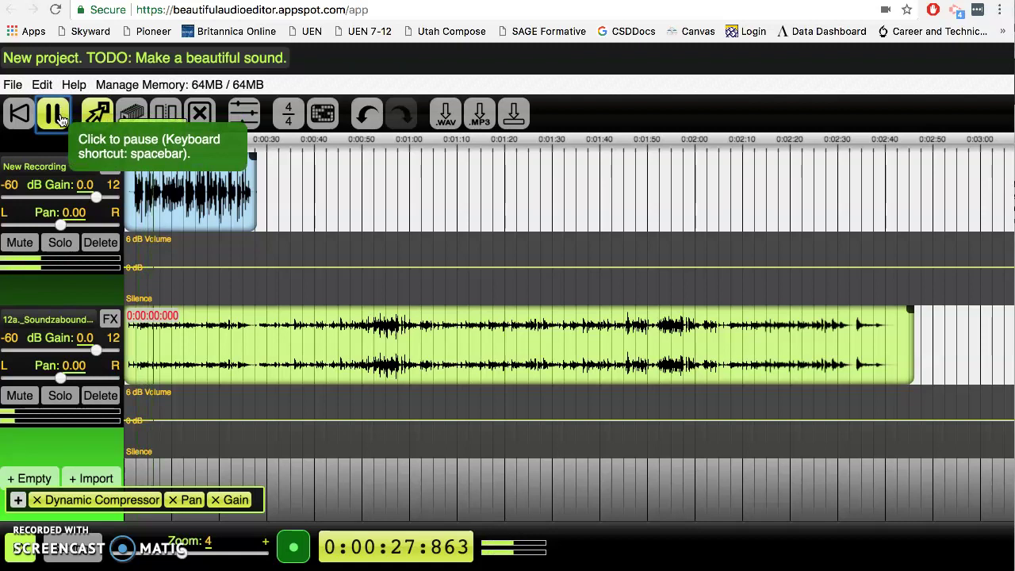
left_click(60, 117)
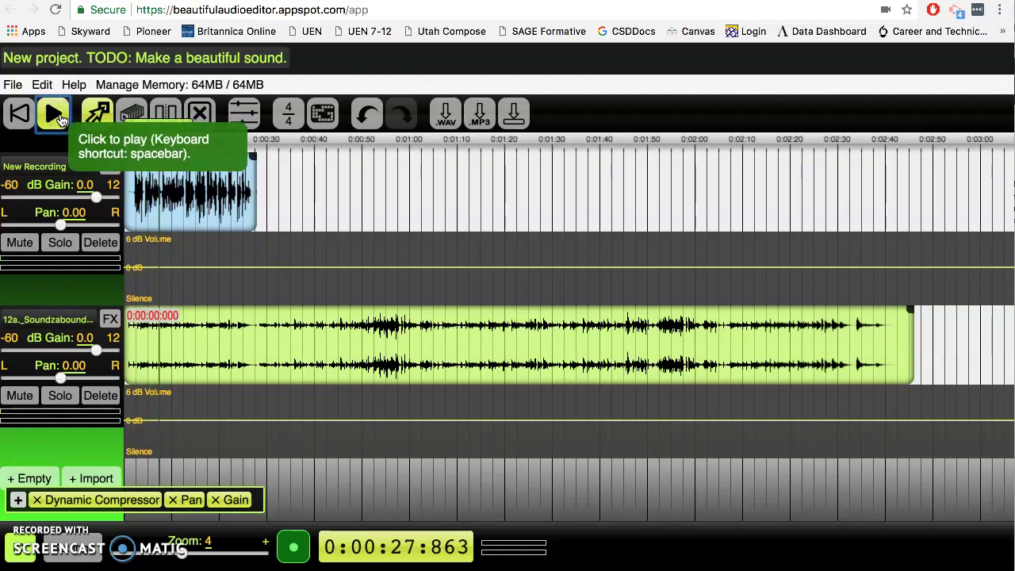
left_click(159, 329)
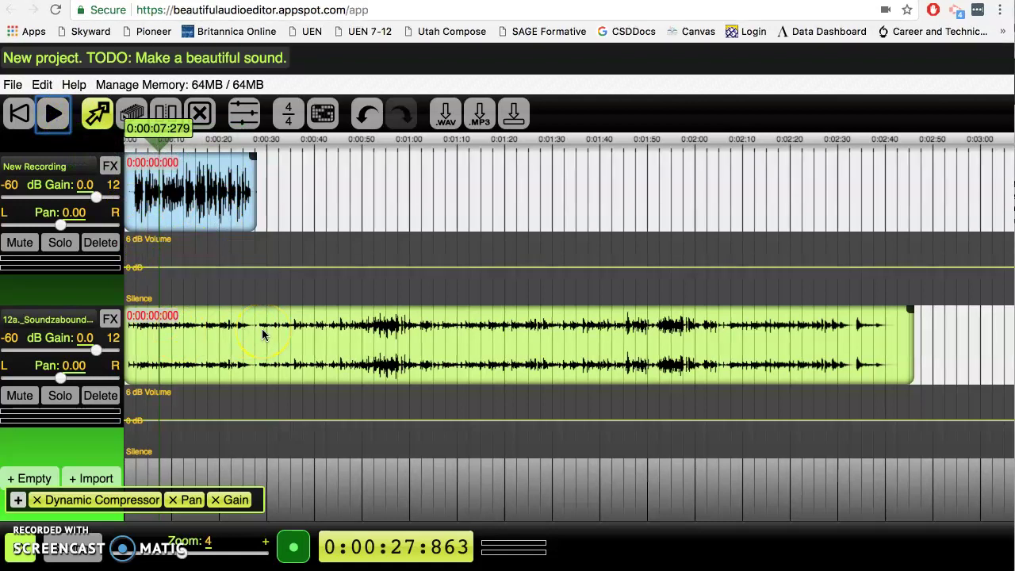
left_click(193, 226)
Step: Move the voice clip so it starts at about 0:05.333, letting the music play alone first
left_click(94, 117)
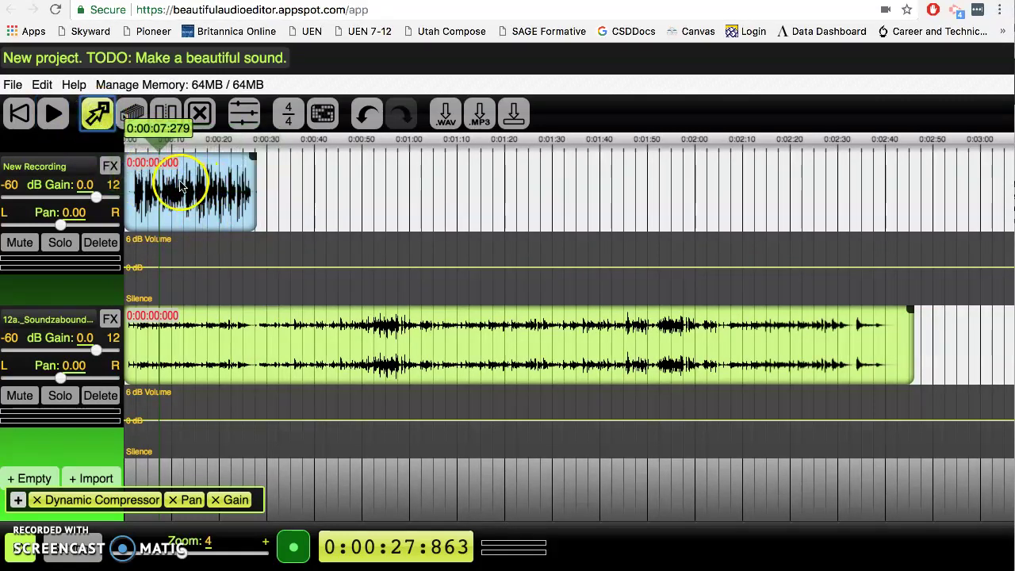
left_click(248, 317)
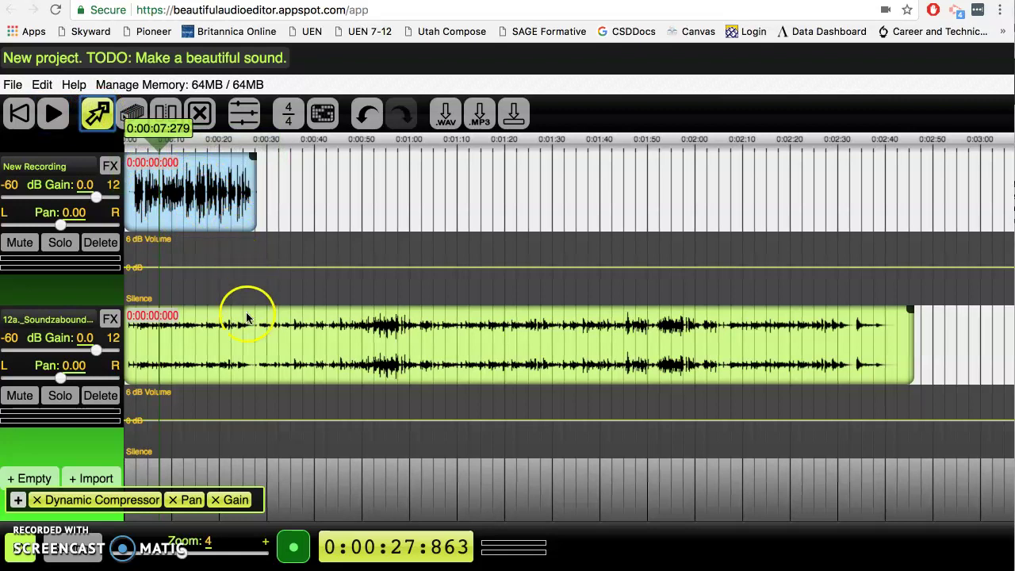
left_click(190, 188)
left_click_drag(190, 190, 251, 202)
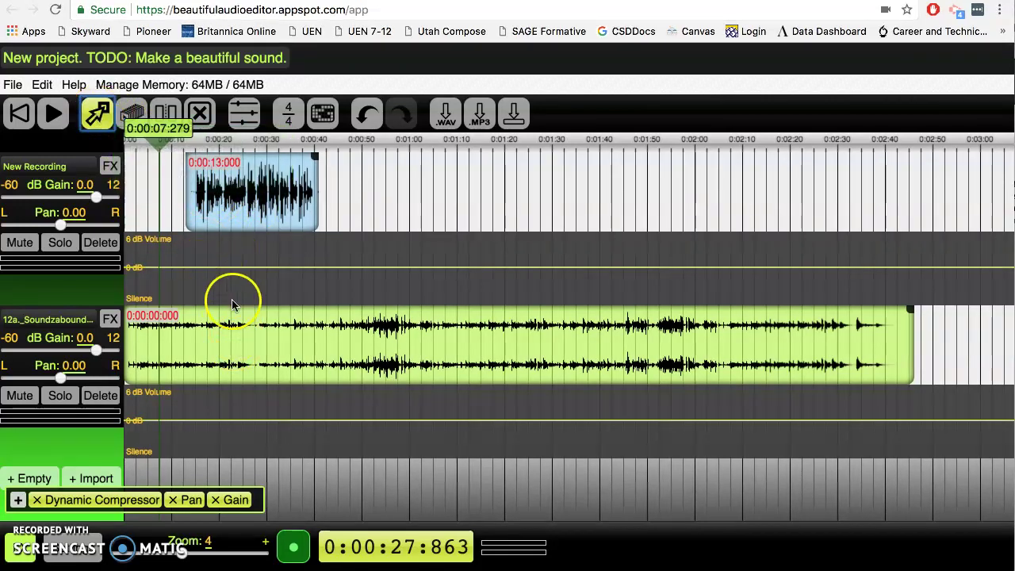
mouse_move(234, 344)
left_mouse_down()
mouse_move(290, 347)
mouse_move(235, 351)
left_mouse_up()
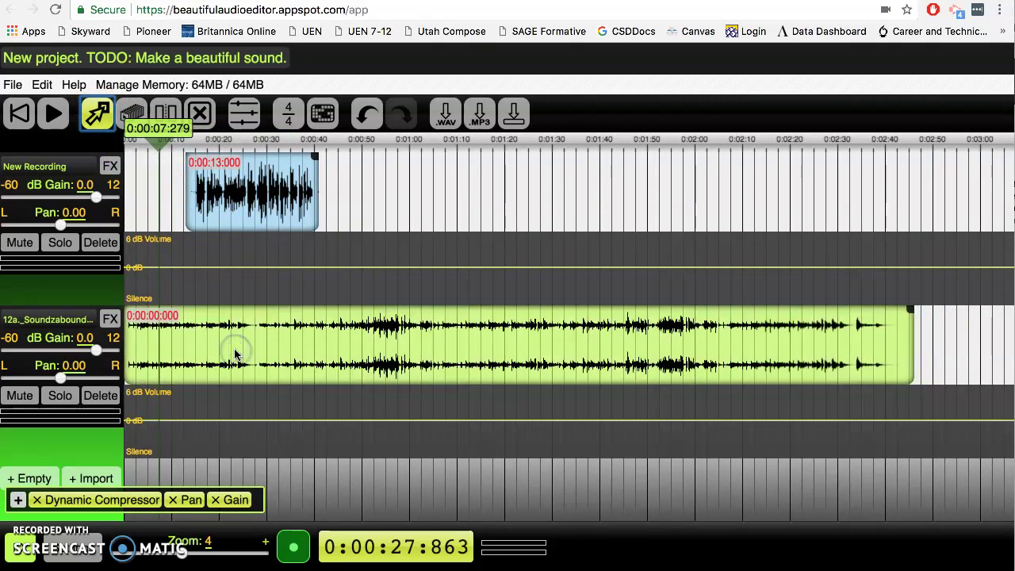
left_click(20, 118)
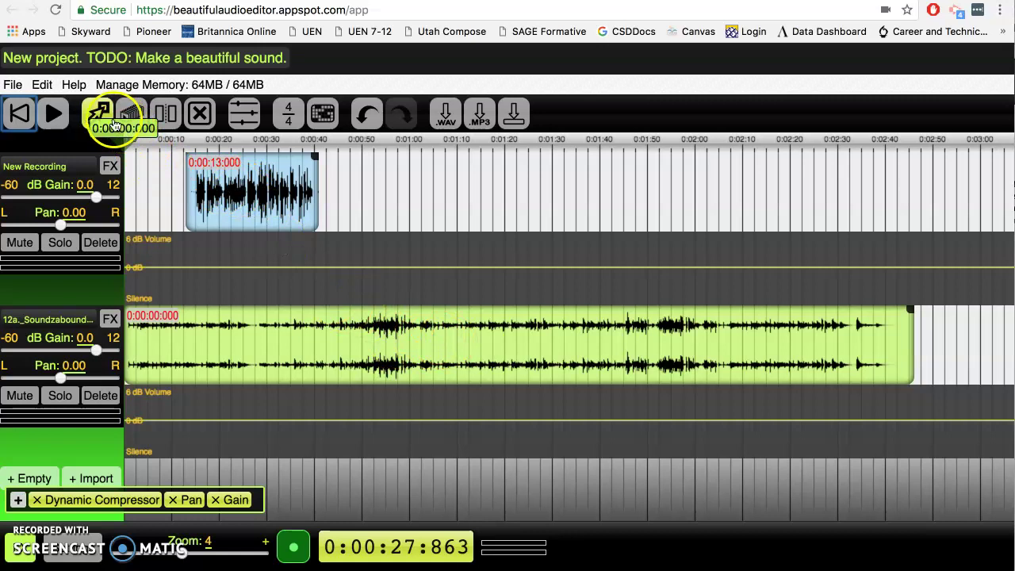
left_click_drag(242, 190, 206, 188)
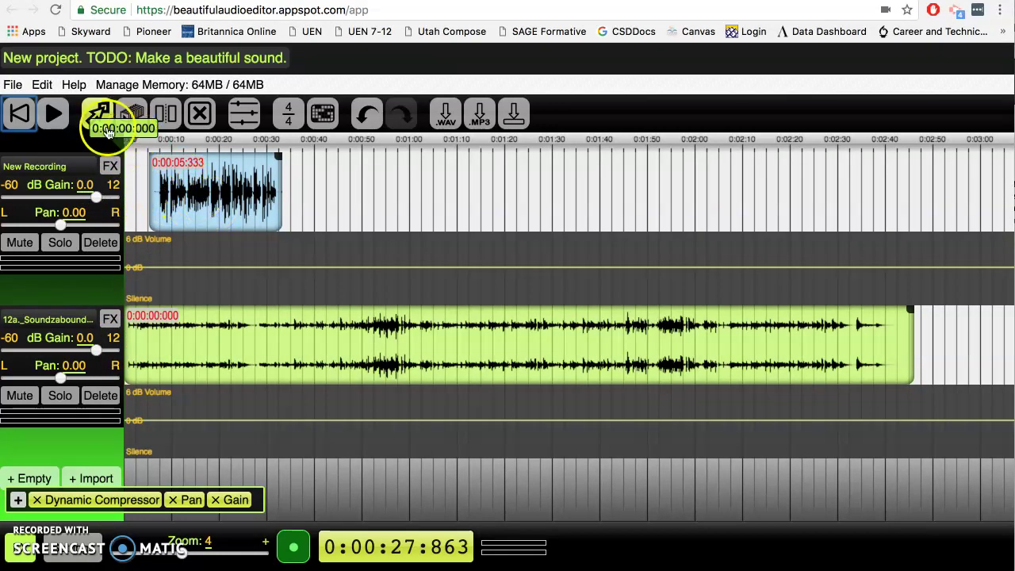
Step: Play back the voice and music mix, then stop it
left_click(54, 115)
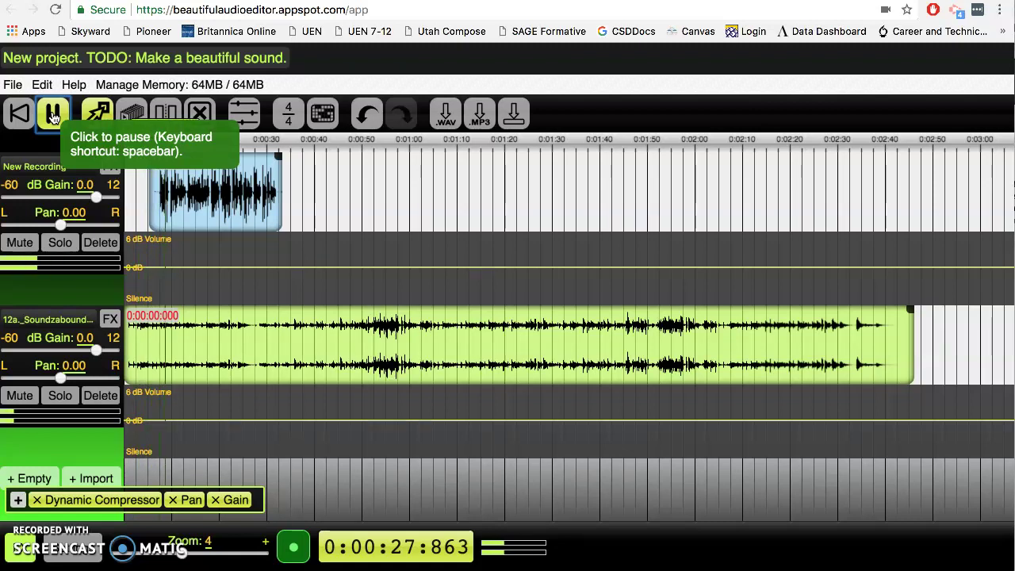
left_click(53, 116)
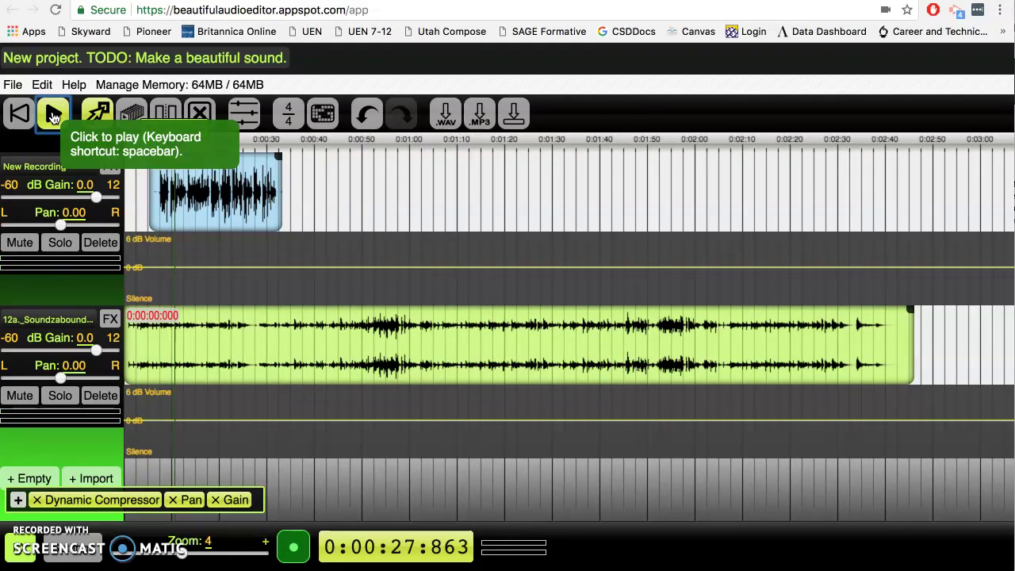
left_click(161, 149)
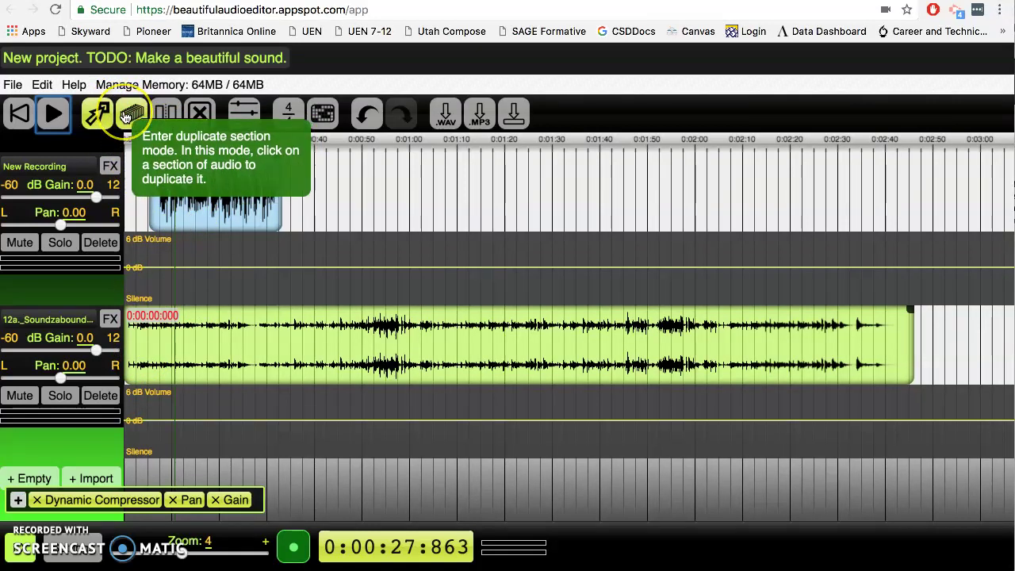
Step: Duplicate the voice clip so a copy starts at 0:33.197 right after it
left_click(126, 117)
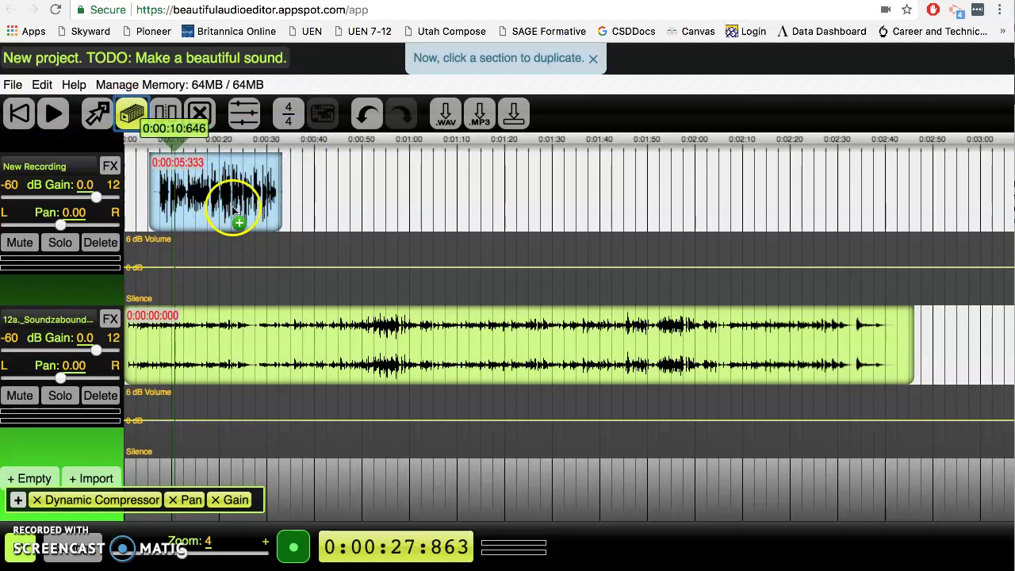
left_click(203, 226)
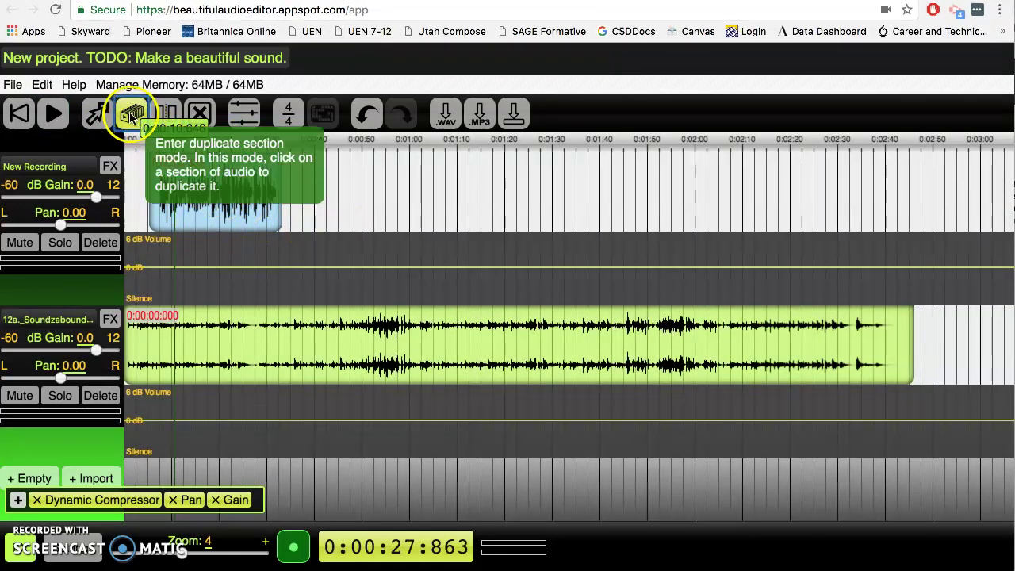
left_click(224, 196)
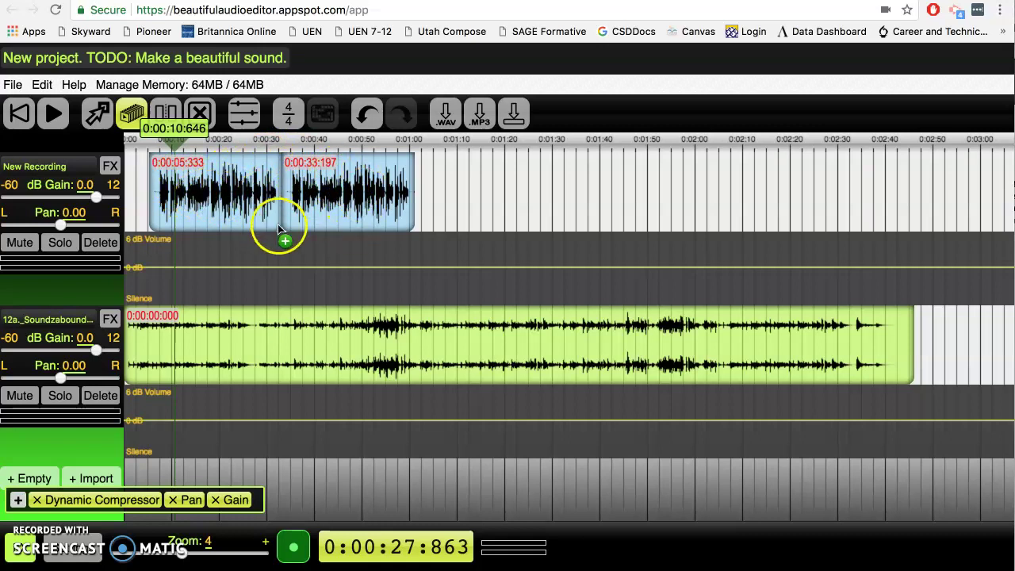
Step: Cut the guitar music track at 0:43.333 with the Split Section tool
left_click(166, 115)
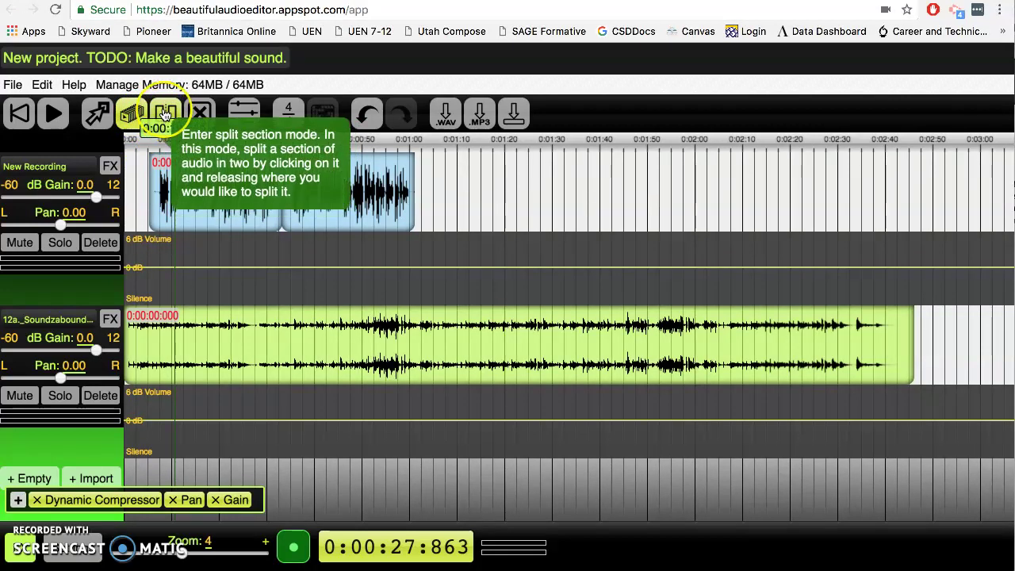
left_click(165, 116)
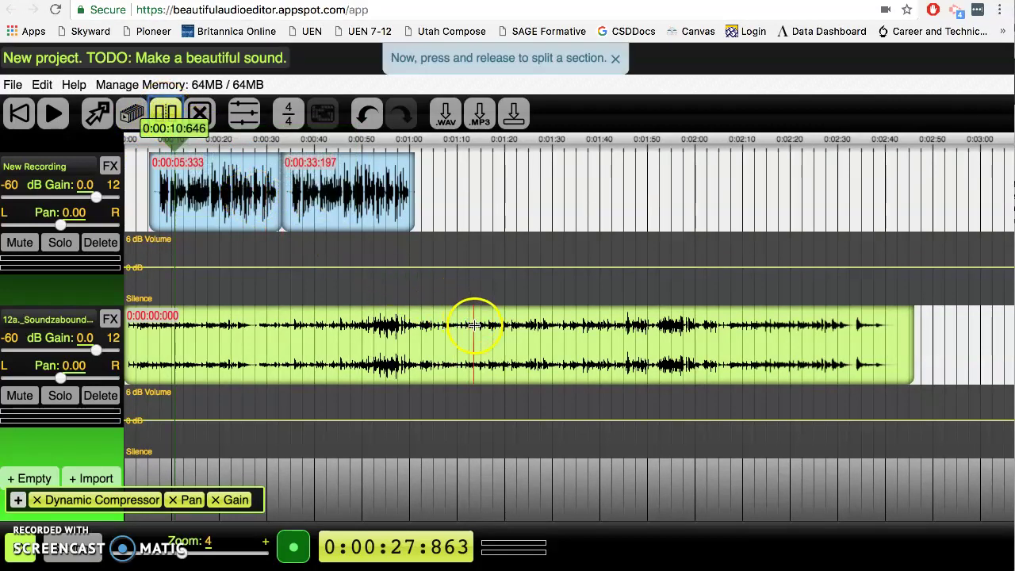
left_click_drag(474, 337, 490, 342)
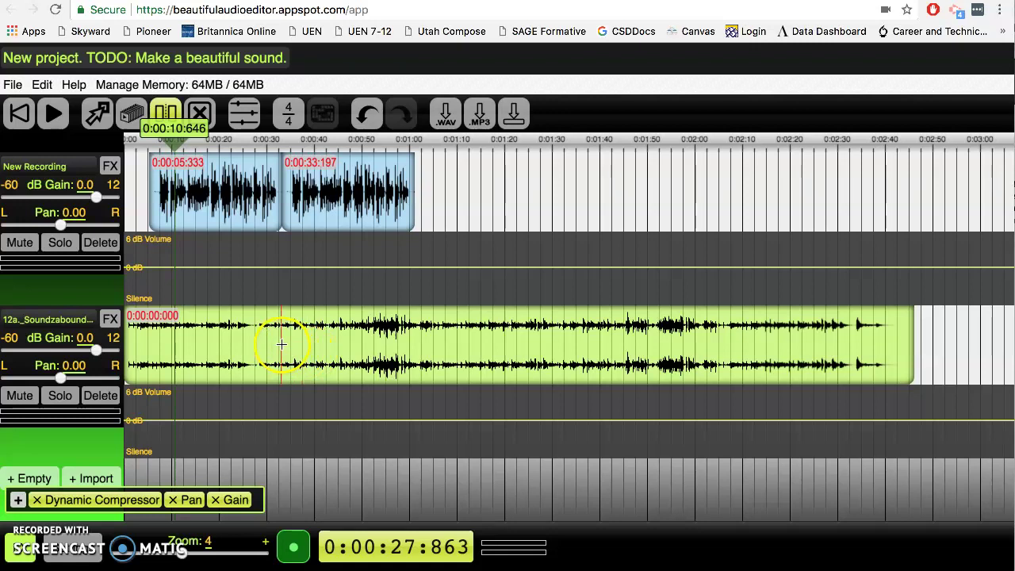
left_click(328, 350)
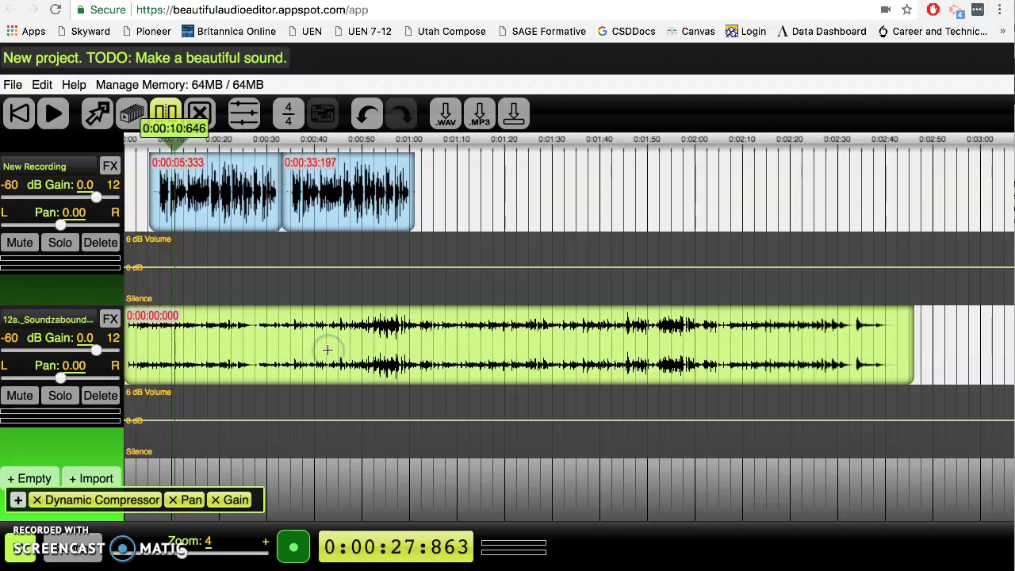
left_click(330, 344)
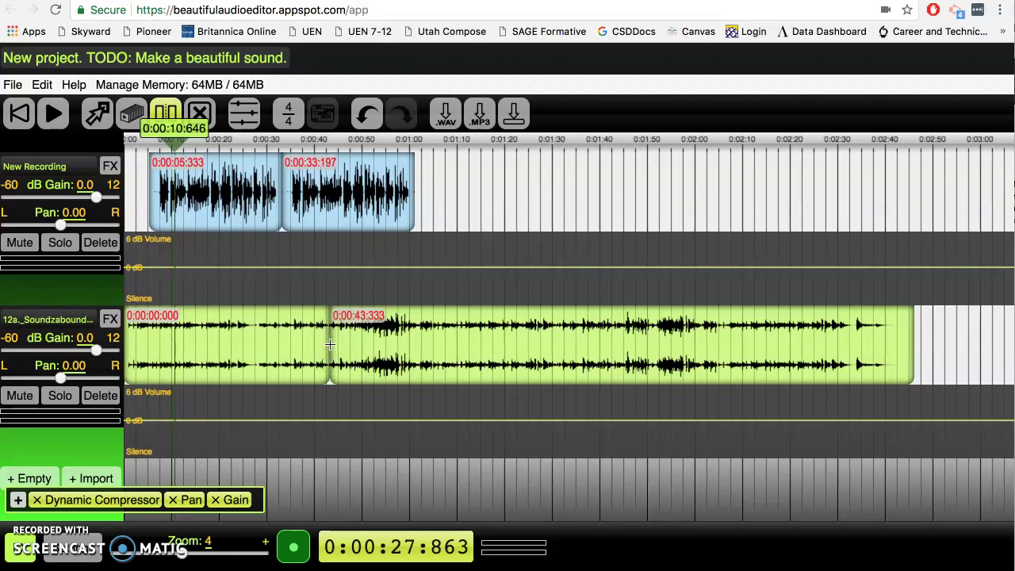
mouse_move(329, 344)
left_mouse_down()
mouse_move(328, 306)
mouse_move(328, 417)
mouse_move(356, 351)
mouse_move(350, 315)
left_mouse_up()
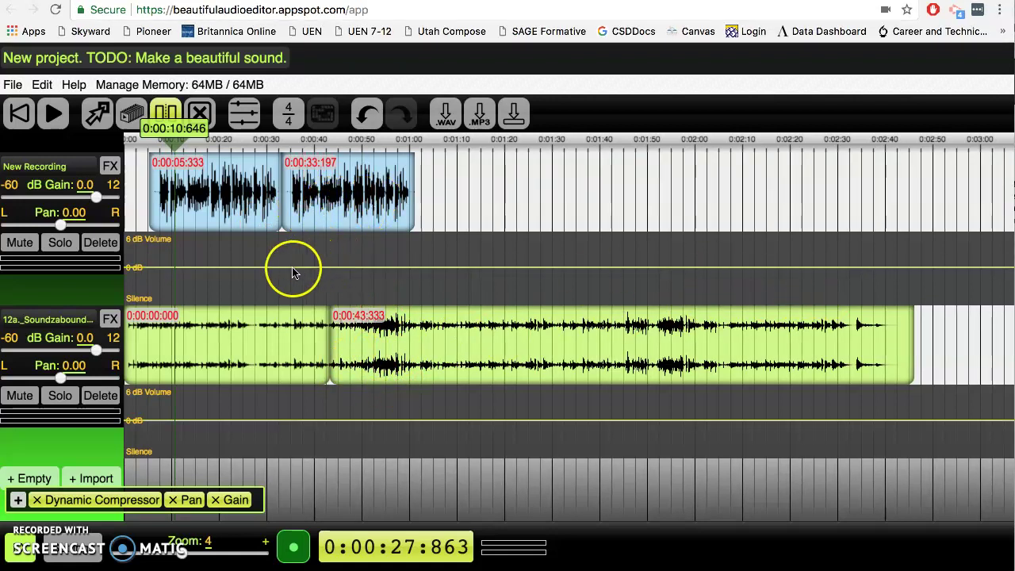
Step: With Remove Section, delete the duplicate voice clip and the second music section
left_click(200, 115)
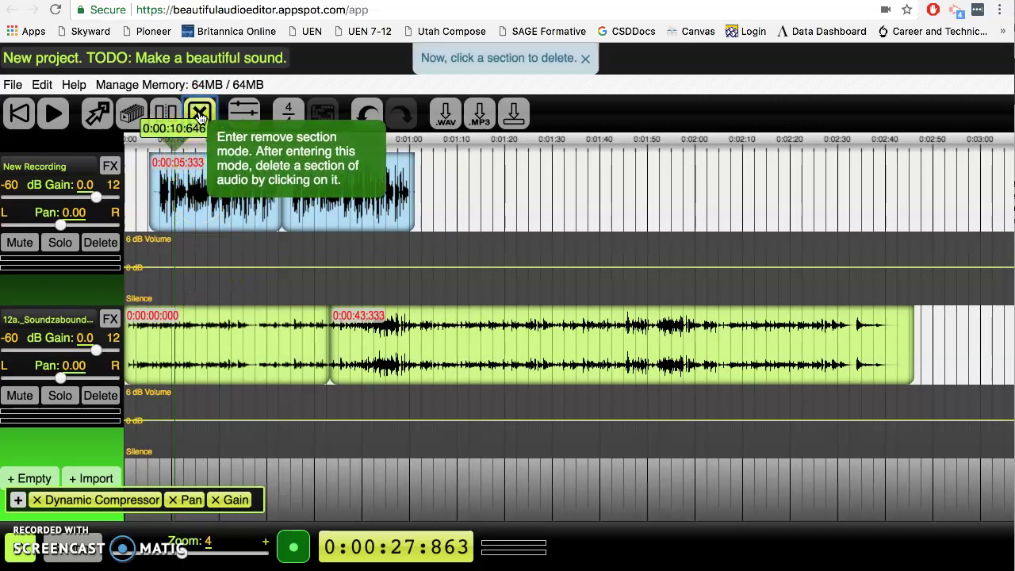
left_click(201, 115)
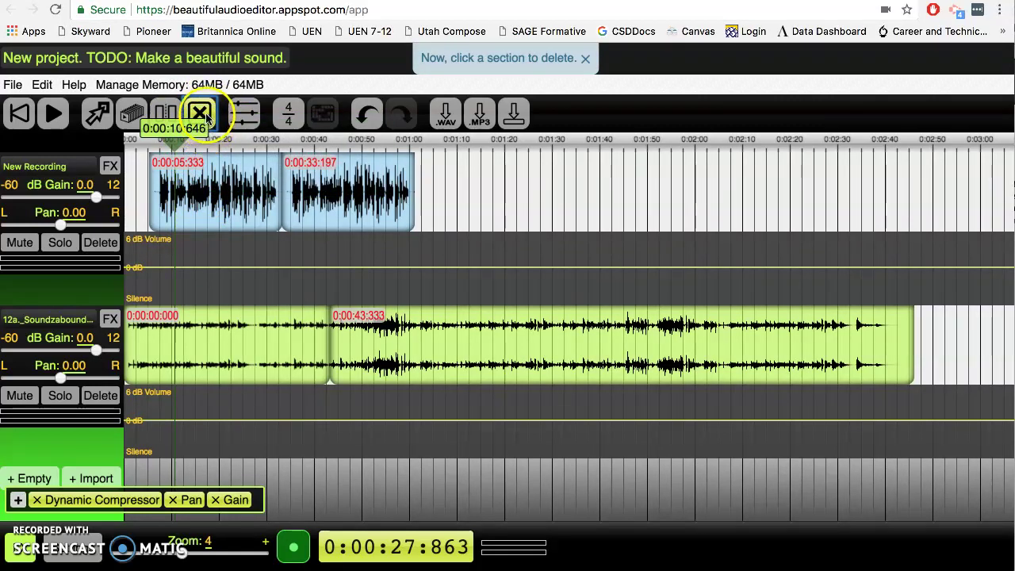
left_click(345, 187)
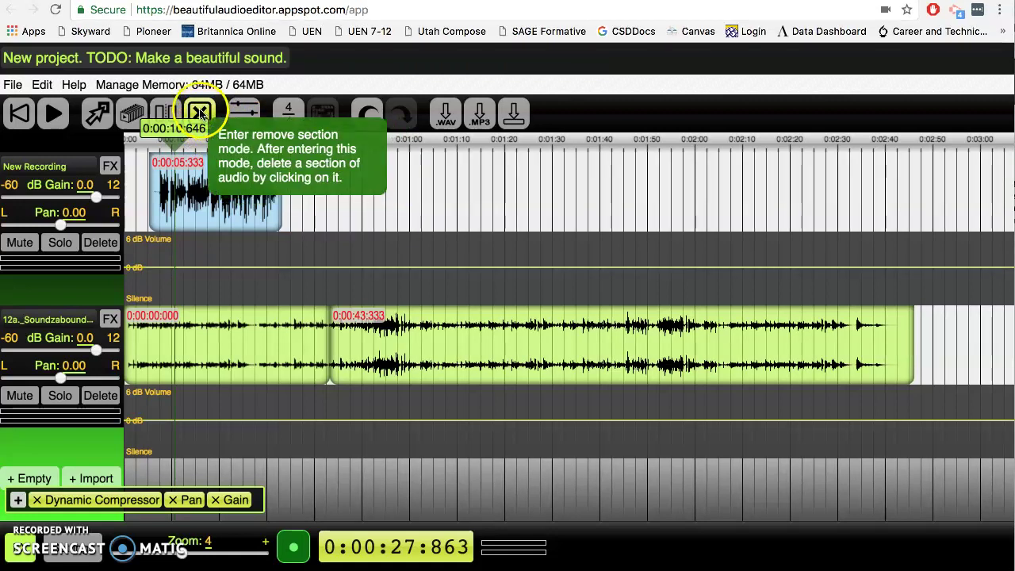
left_click(462, 346)
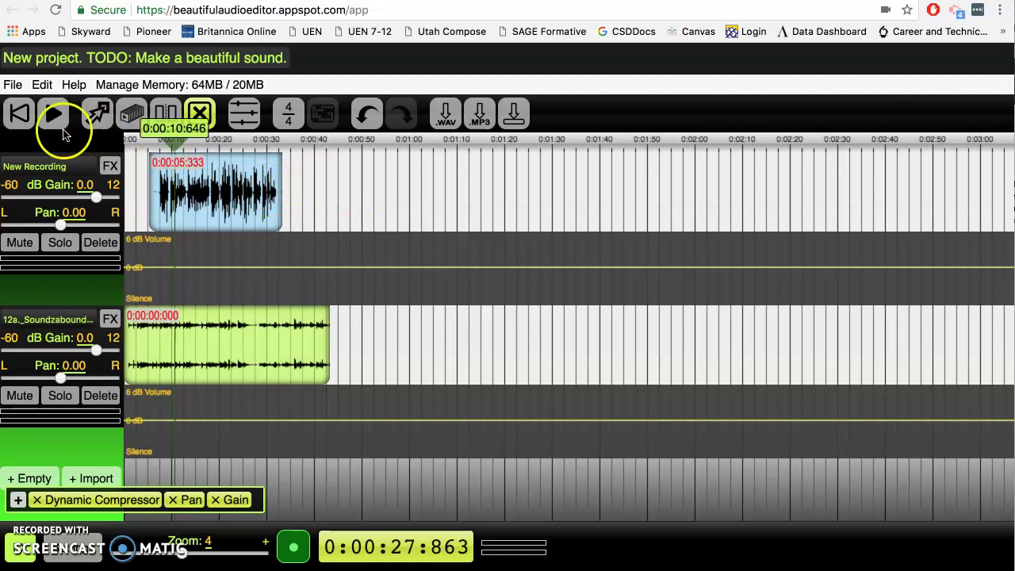
Step: Rewind and play the trimmed mix from the start, pausing at 0:41.290
left_click(20, 115)
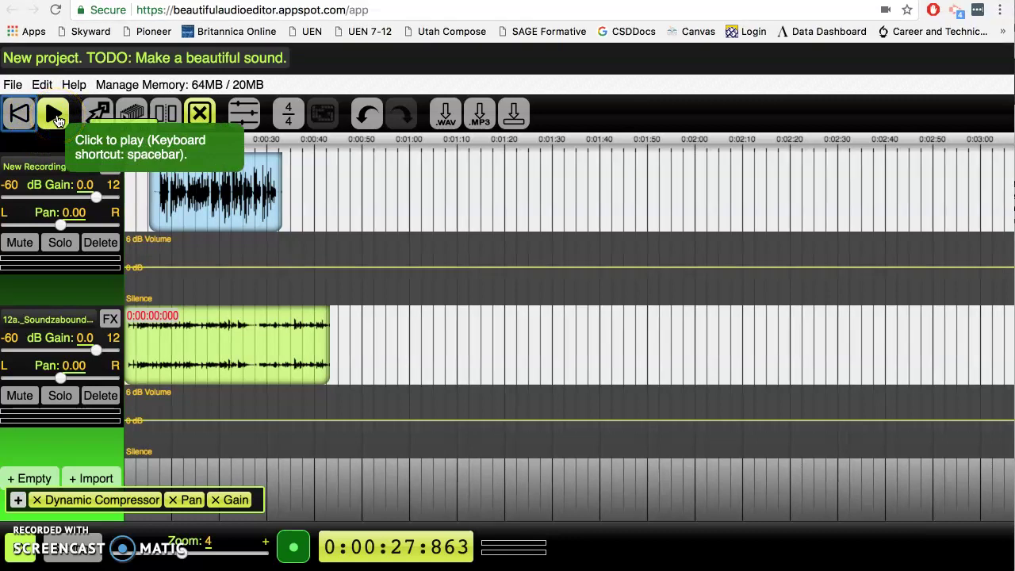
left_click(56, 116)
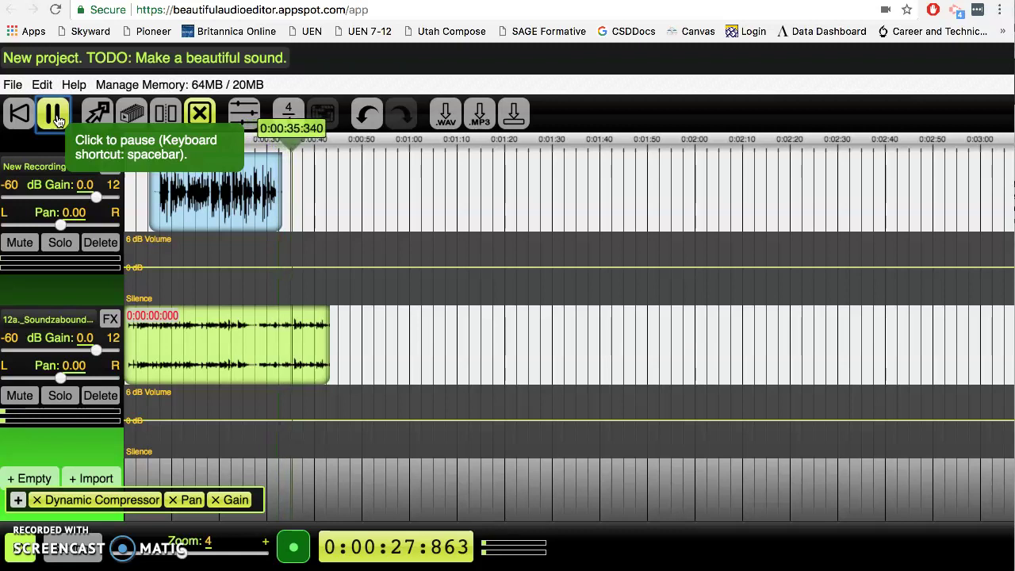
left_click(20, 113)
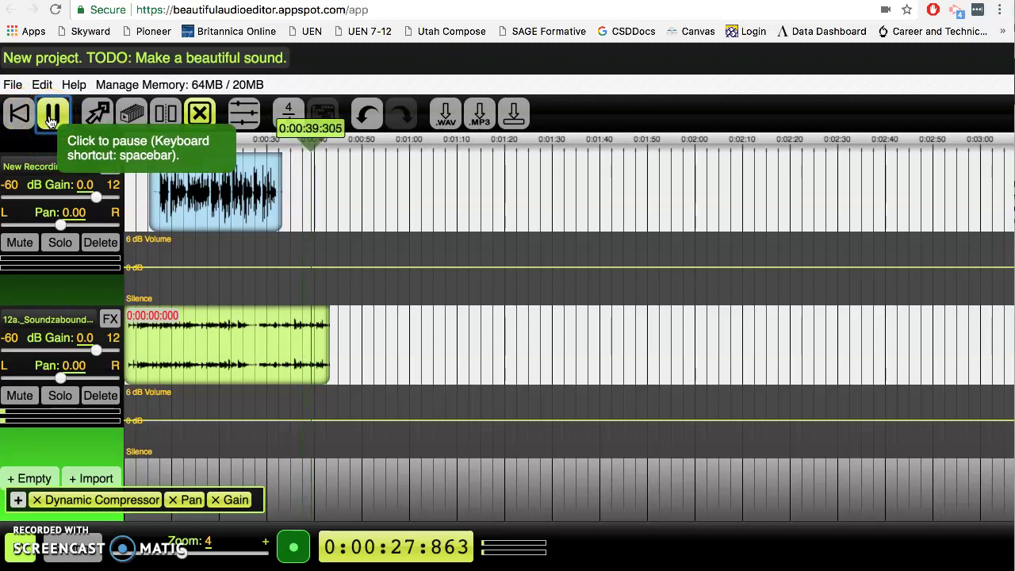
left_click(50, 120)
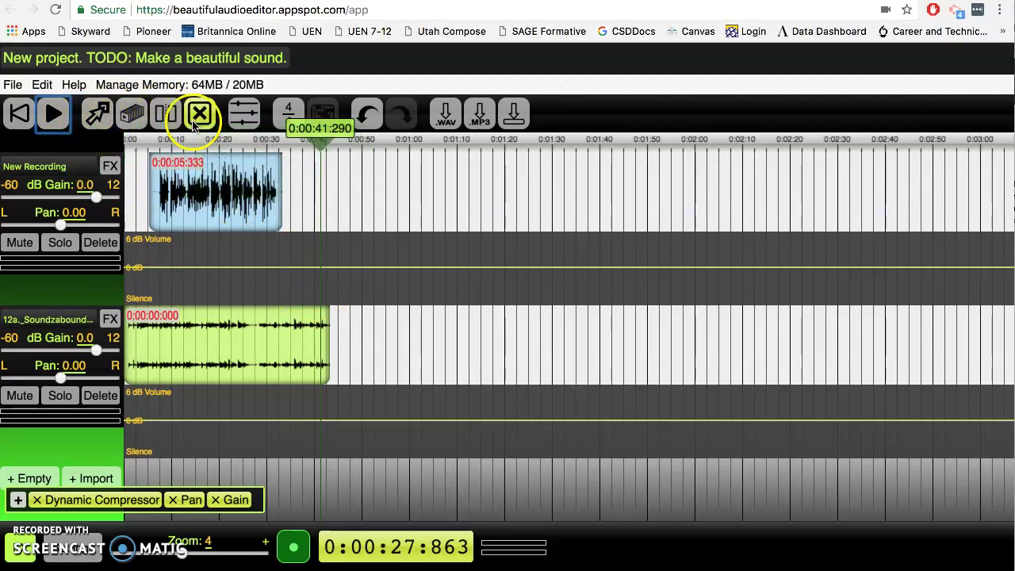
Step: Split the music clip at 0:38.000 and remove the short tail after it
left_click(164, 117)
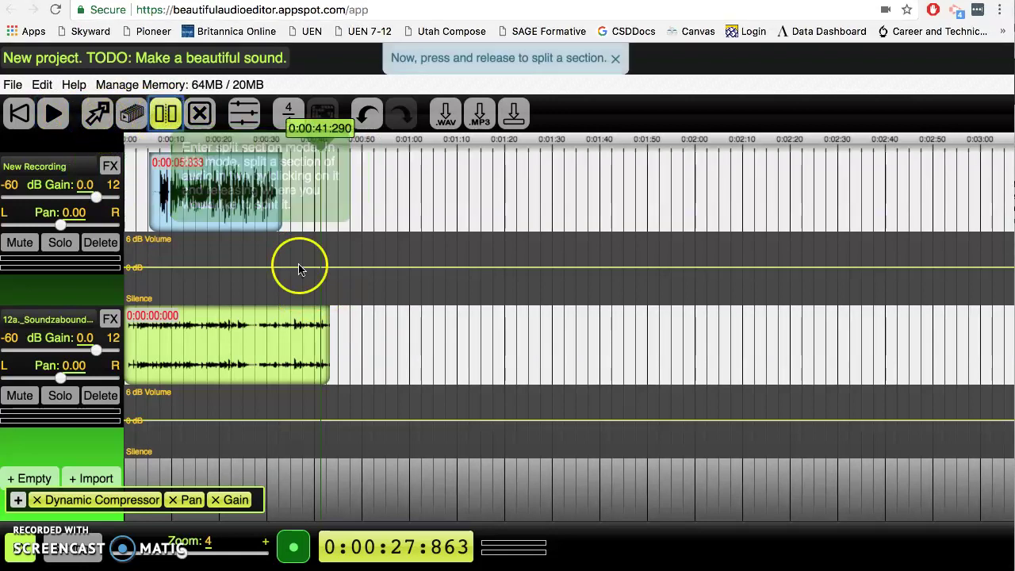
left_click(305, 334)
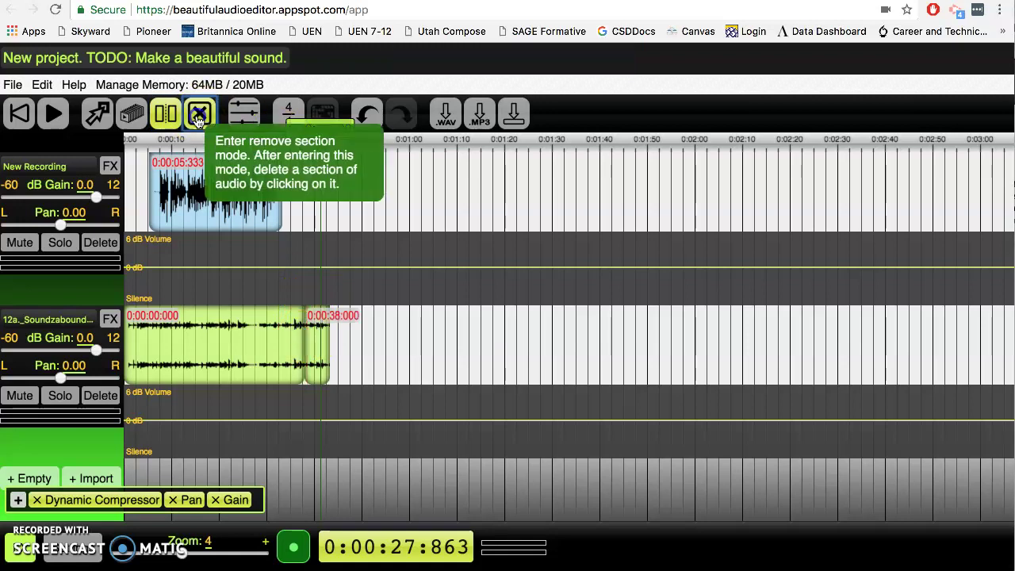
left_click(199, 113)
left_click(317, 351)
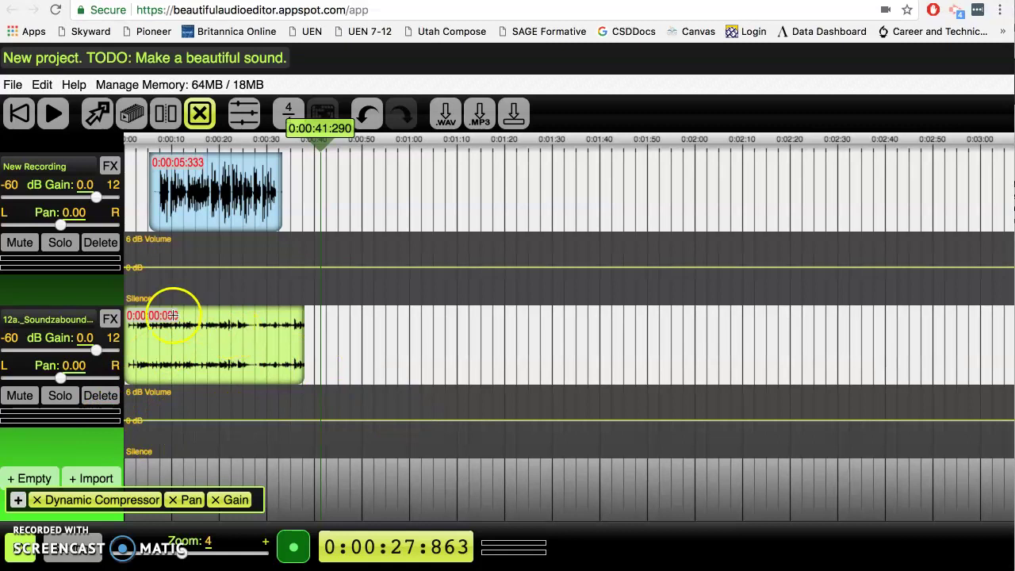
Step: Add music volume points near the start and pull the envelope below 0 dB around 0:10
left_click(133, 423)
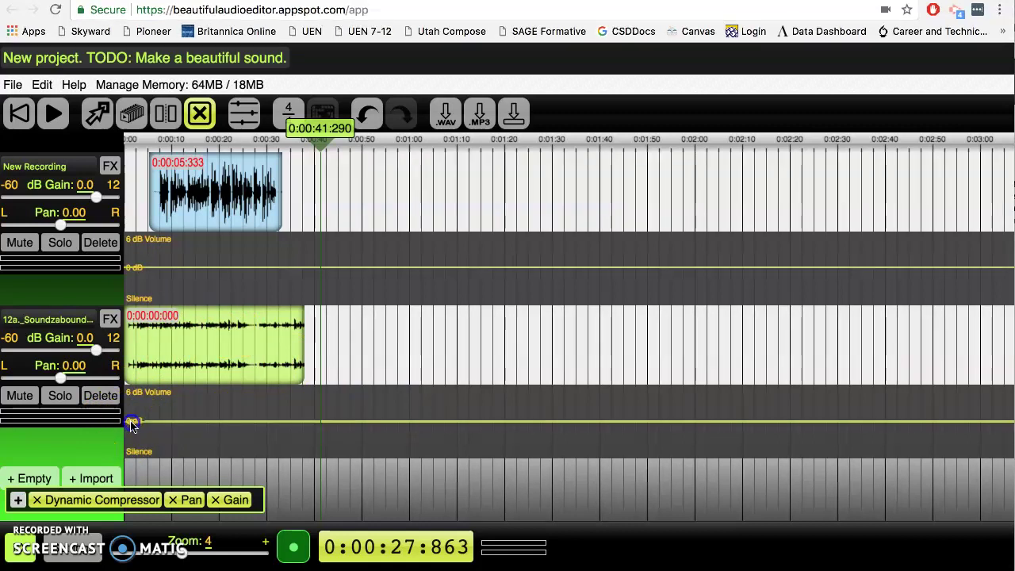
left_click_drag(132, 424, 133, 410)
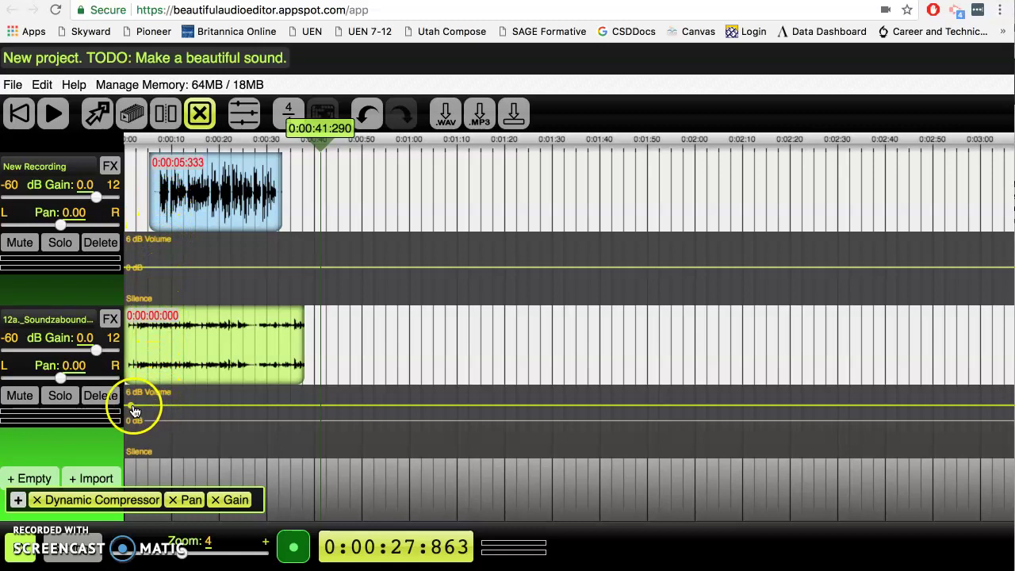
left_click_drag(155, 402, 153, 407)
left_click(154, 410)
left_click(174, 408)
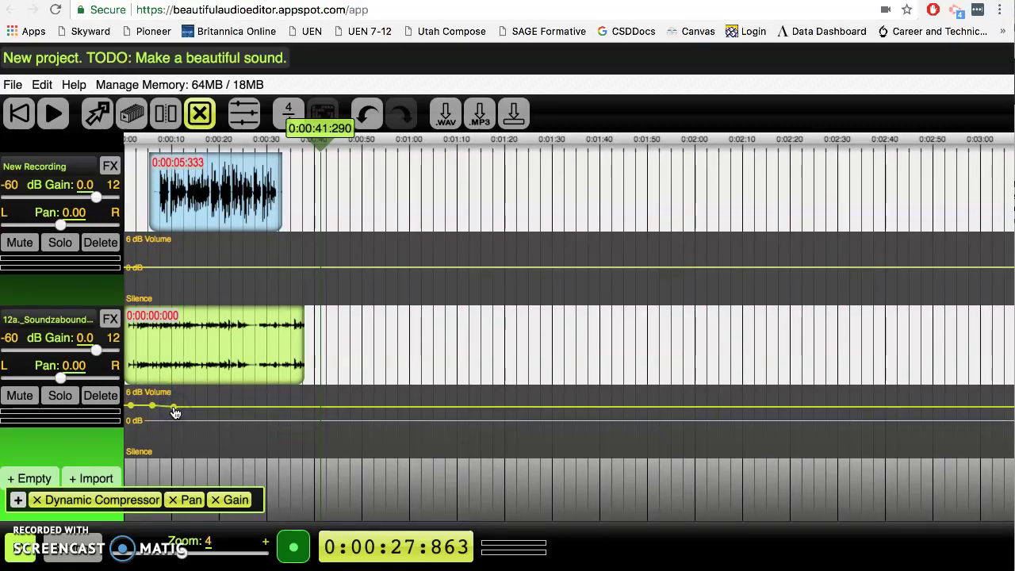
left_click_drag(175, 411, 173, 442)
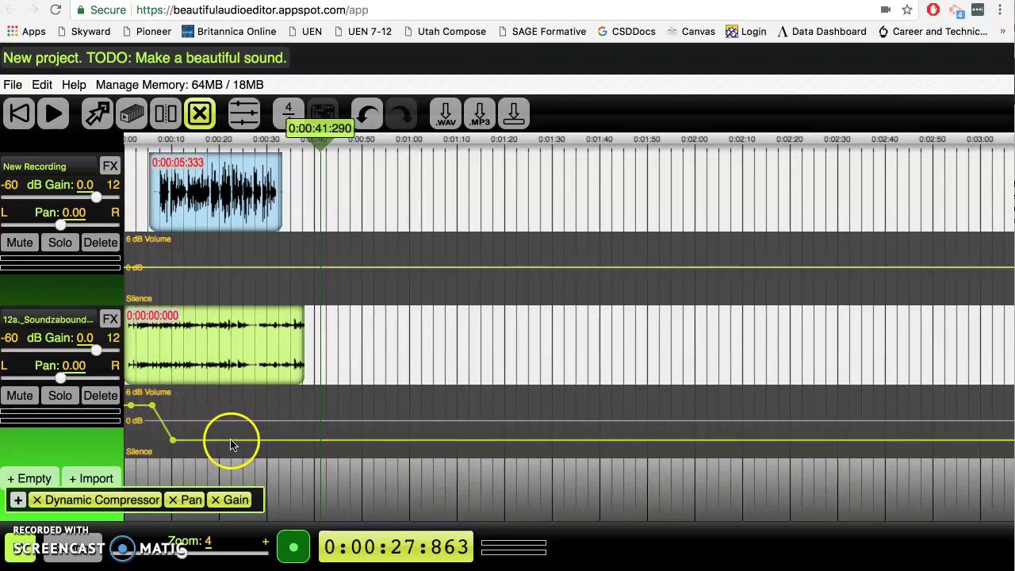
Step: Keep the music low through about 0:32, then raise it back up after the voice ends
left_click(277, 442)
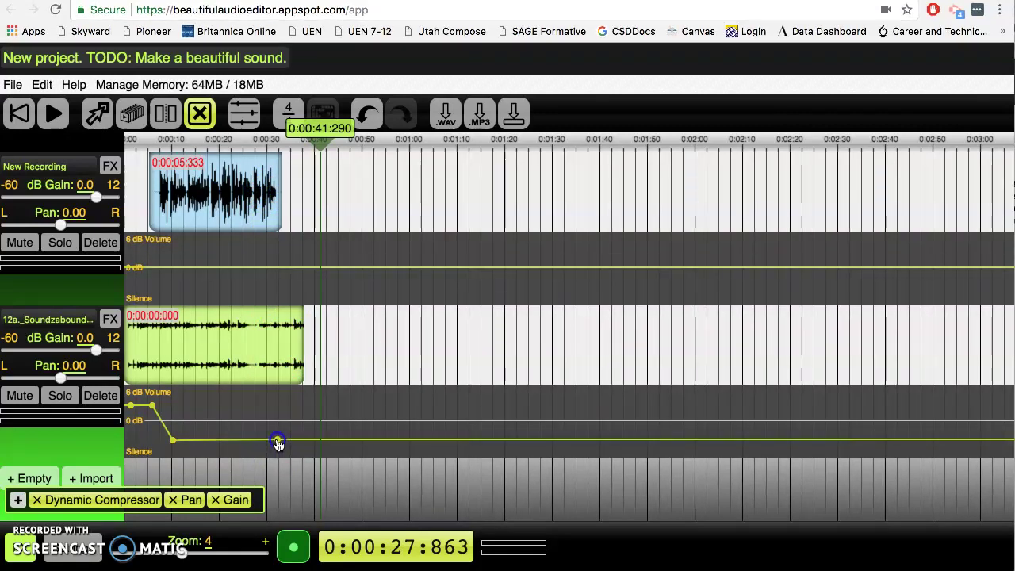
left_click(278, 442)
left_click_drag(278, 444, 278, 442)
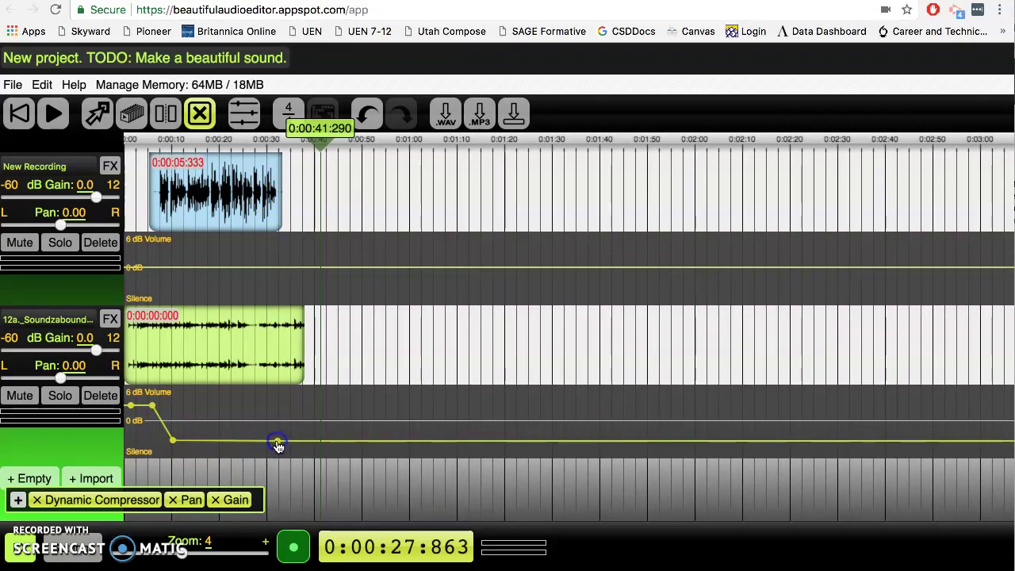
left_click(301, 441)
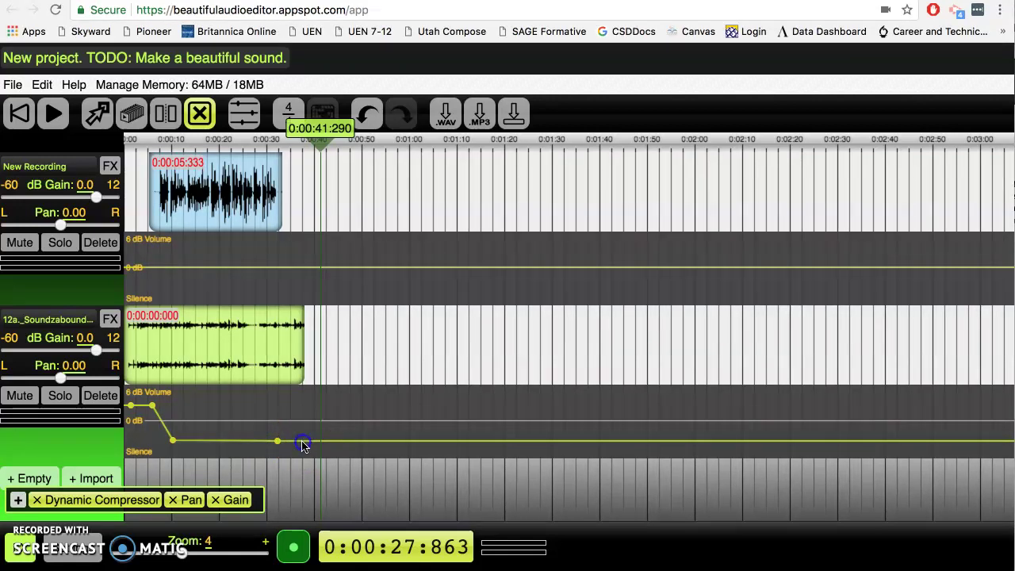
left_click_drag(303, 445, 306, 415)
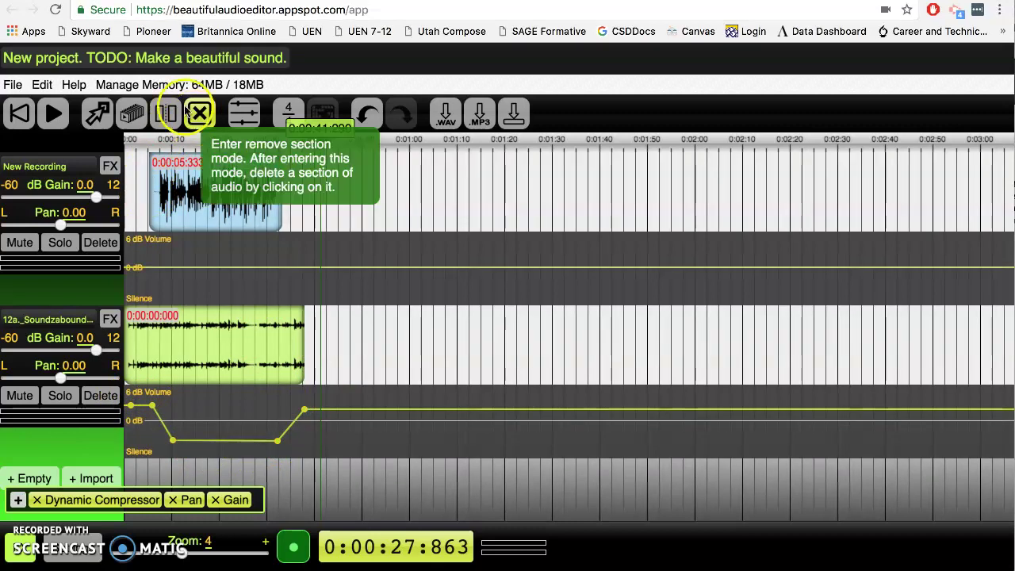
left_click(19, 117)
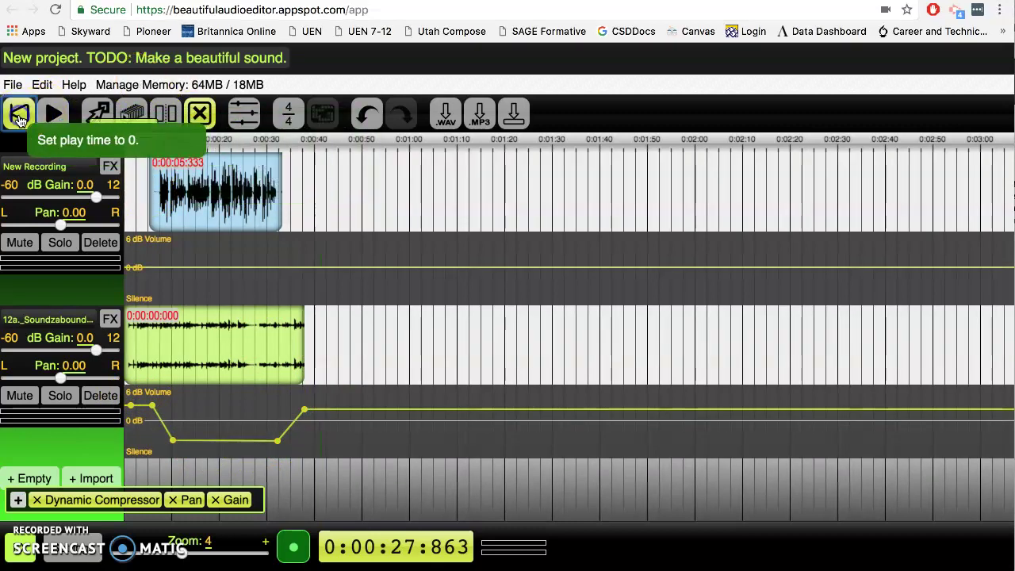
left_click(53, 119)
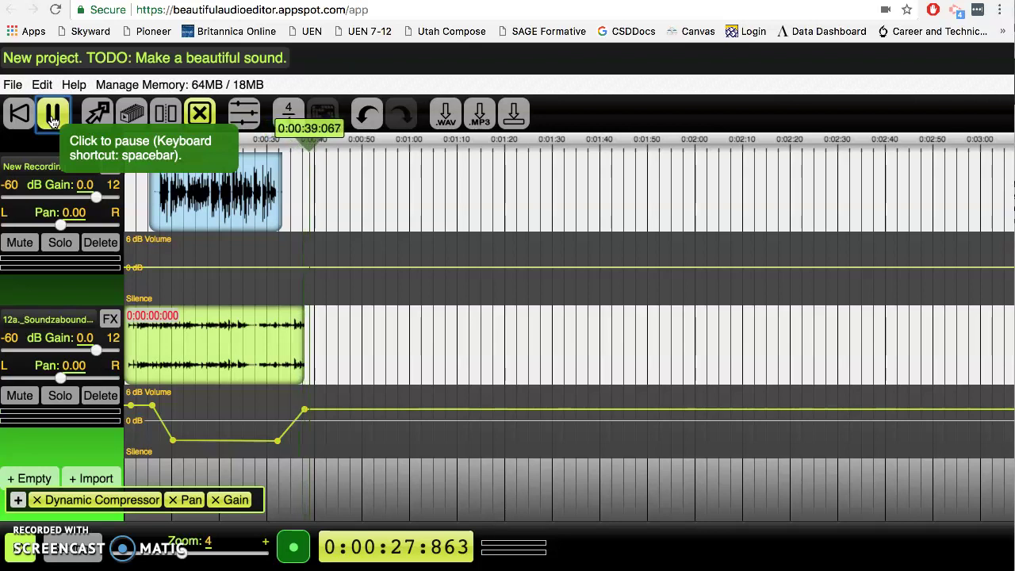
left_click(50, 115)
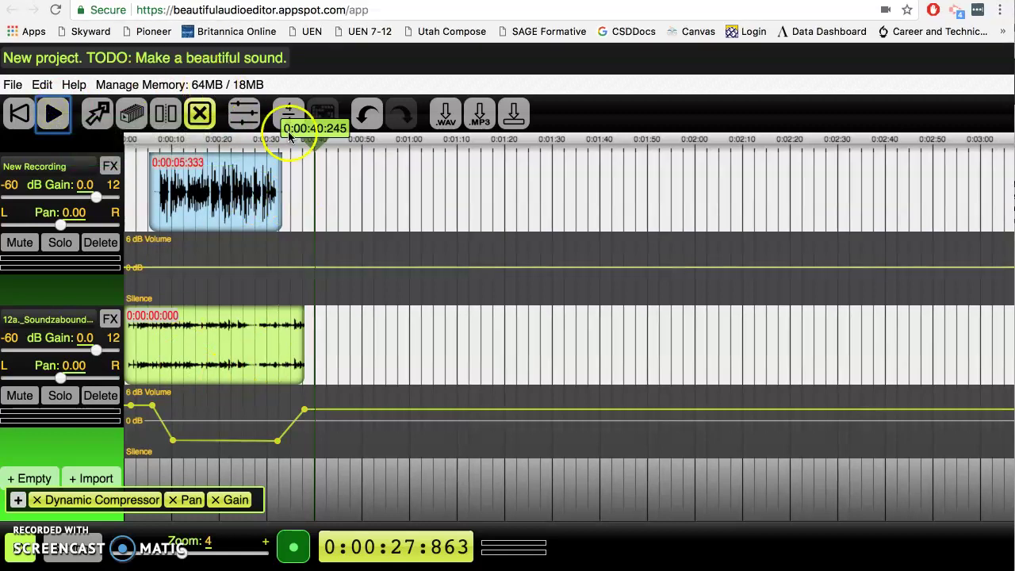
left_click(245, 119)
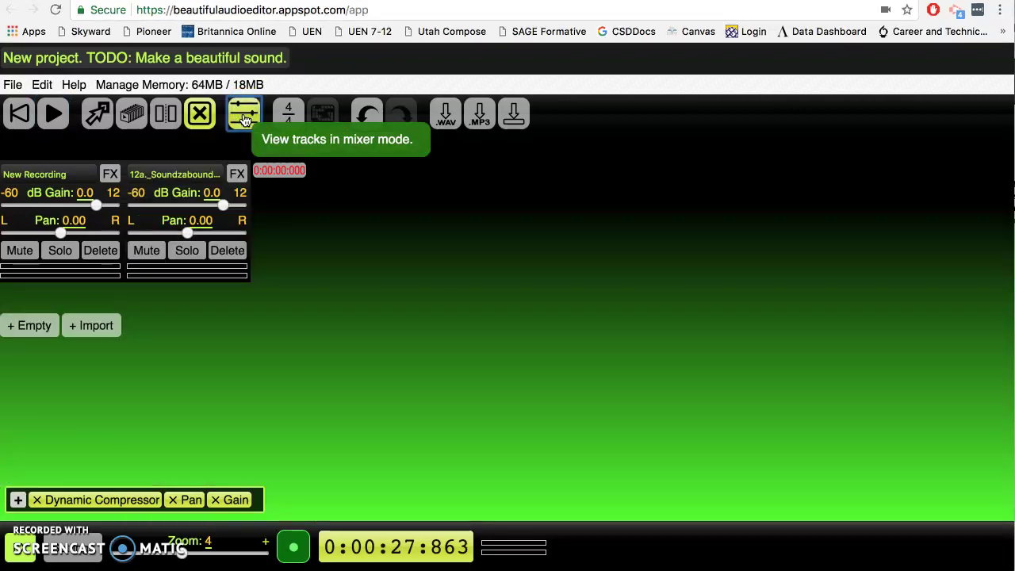
left_click(245, 119)
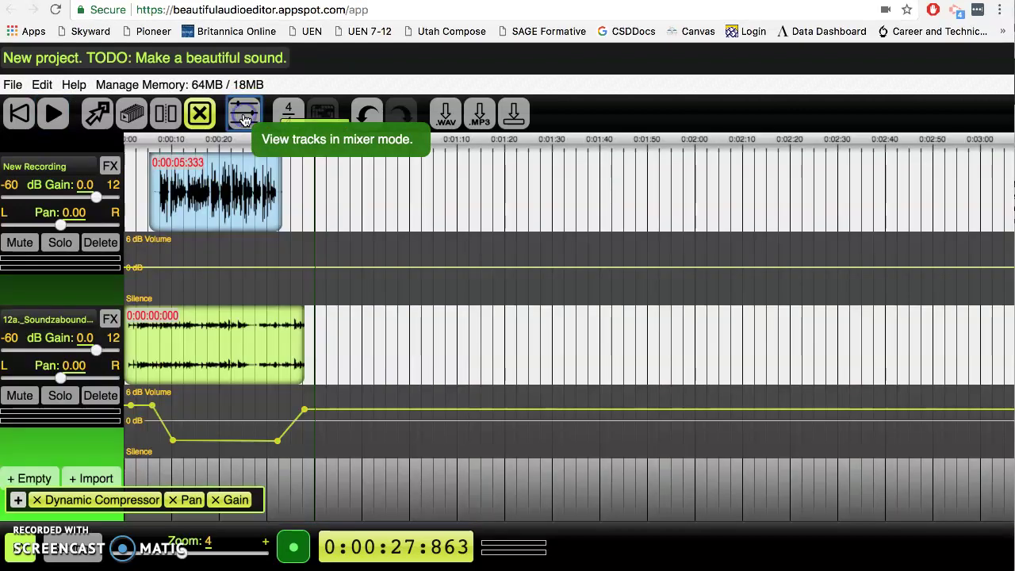
left_click(289, 112)
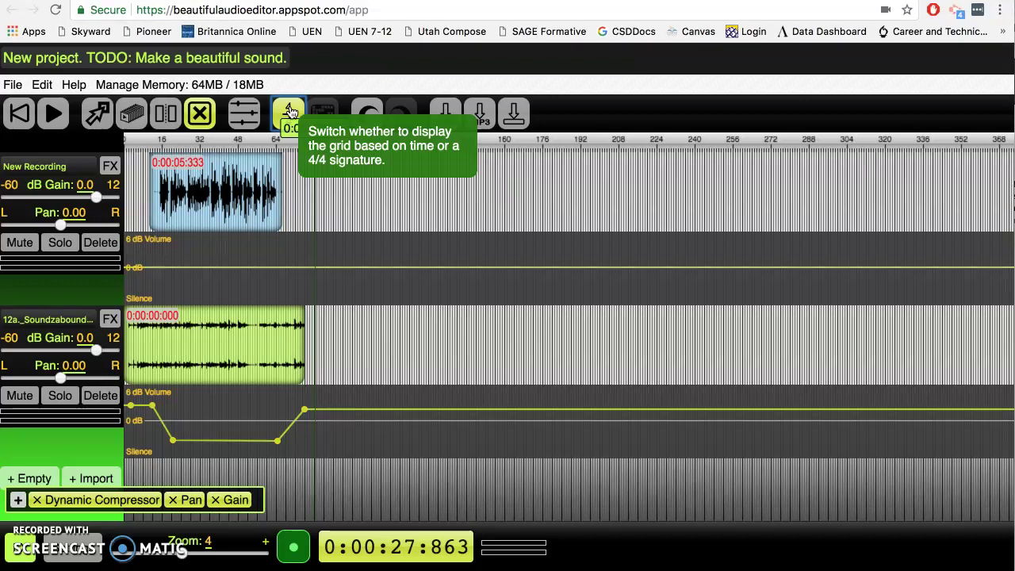
left_click(291, 111)
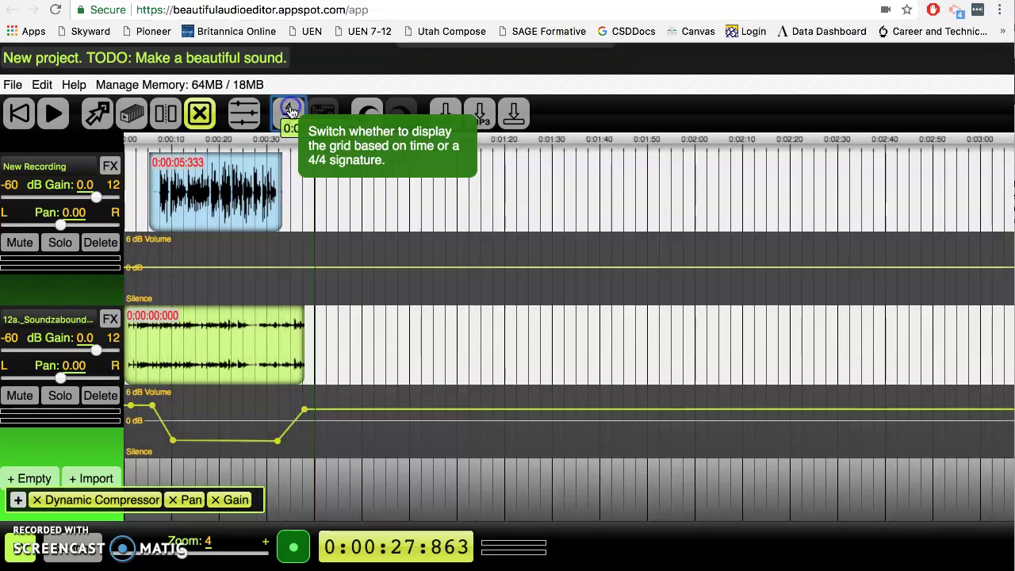
Step: Undo the last point change, then reshape the music envelope: brief peak near 0:33, lower level after
left_click(367, 117)
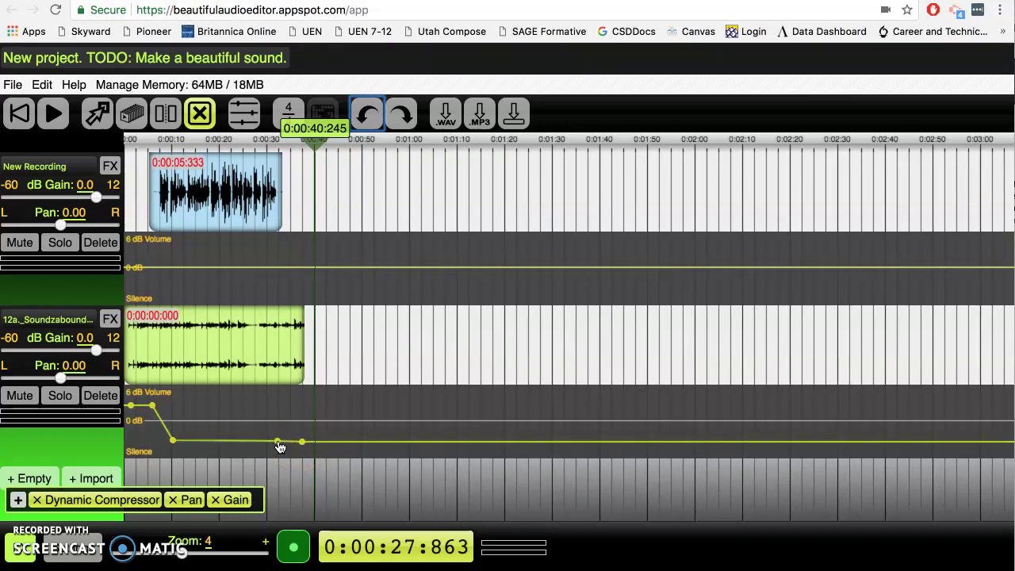
mouse_move(279, 442)
left_mouse_down()
mouse_move(272, 421)
mouse_move(272, 446)
mouse_move(301, 418)
mouse_move(288, 410)
mouse_move(271, 450)
left_mouse_up()
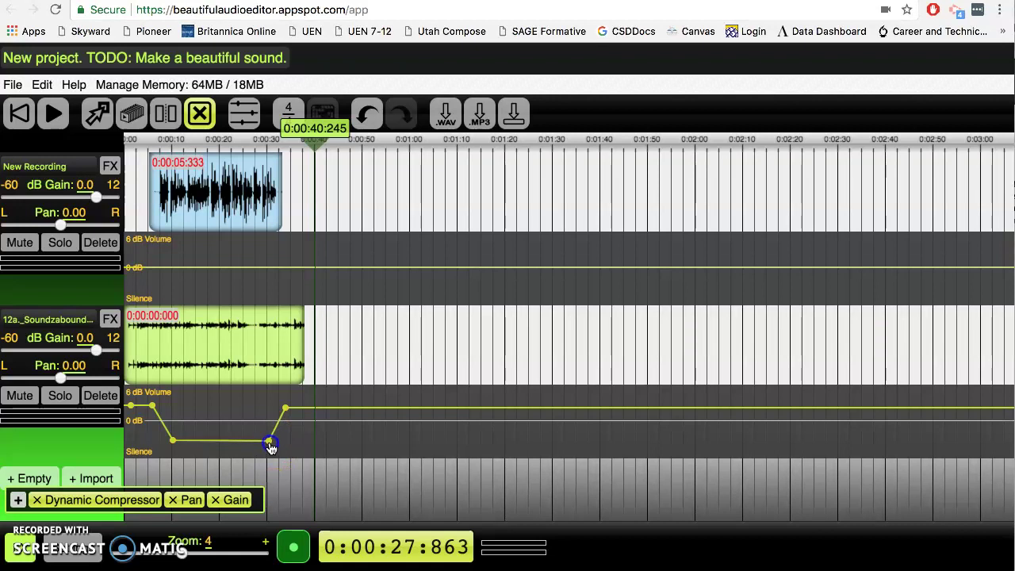
left_click(297, 411)
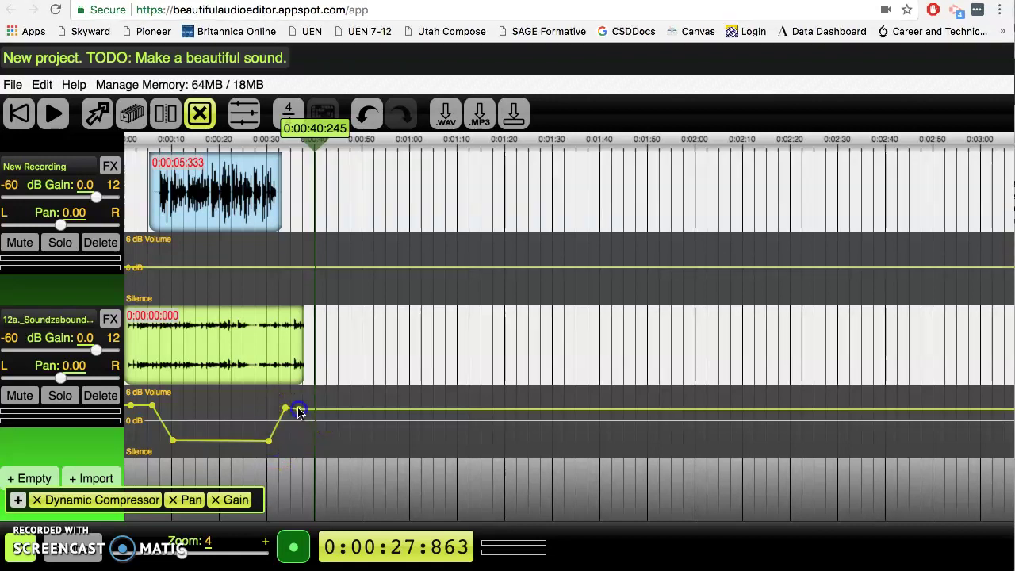
left_click_drag(299, 417, 303, 434)
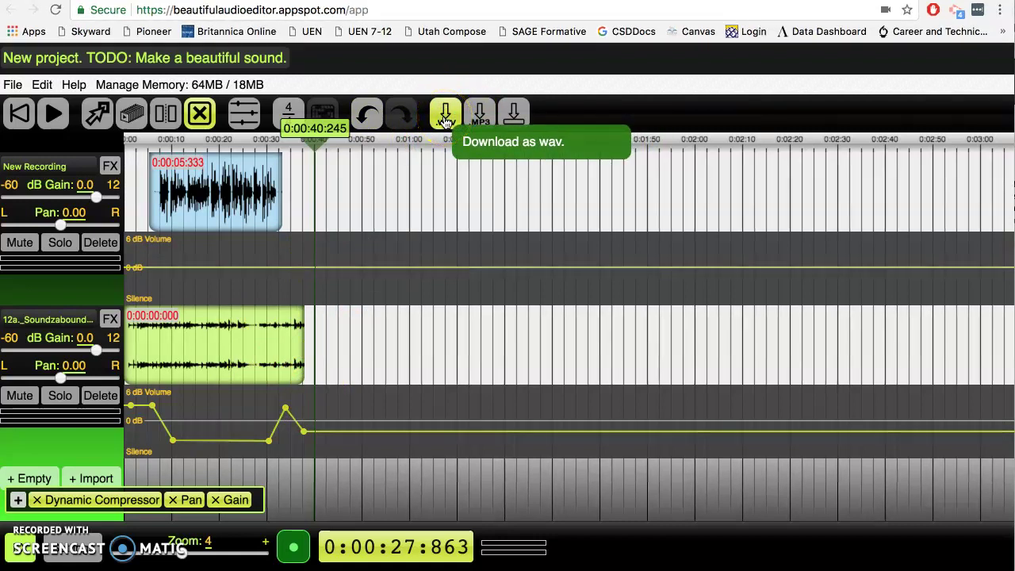
Step: Export the full mix as a 0.6 MB MP3, download the file, and close the export window
left_click(481, 117)
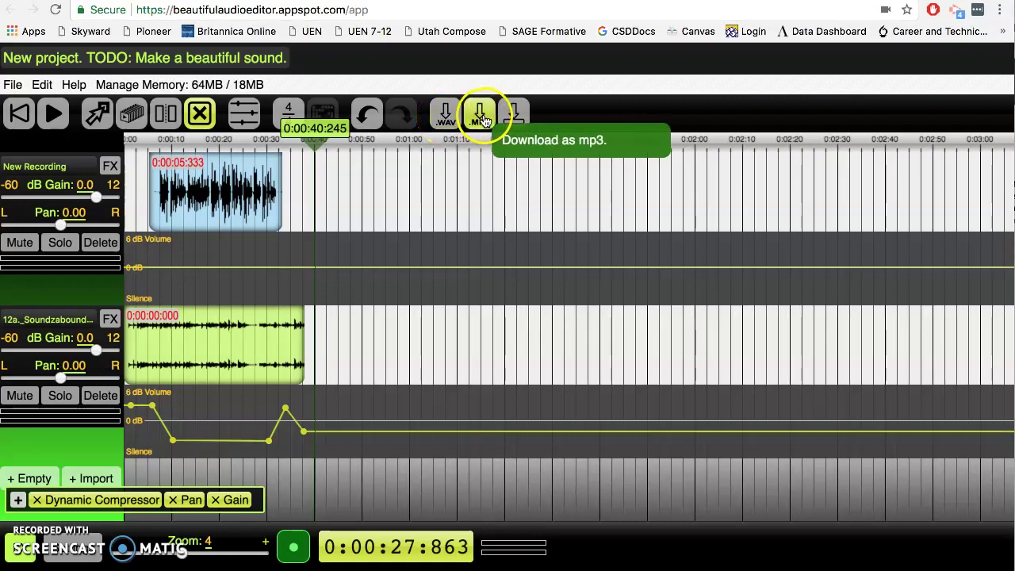
left_click(479, 116)
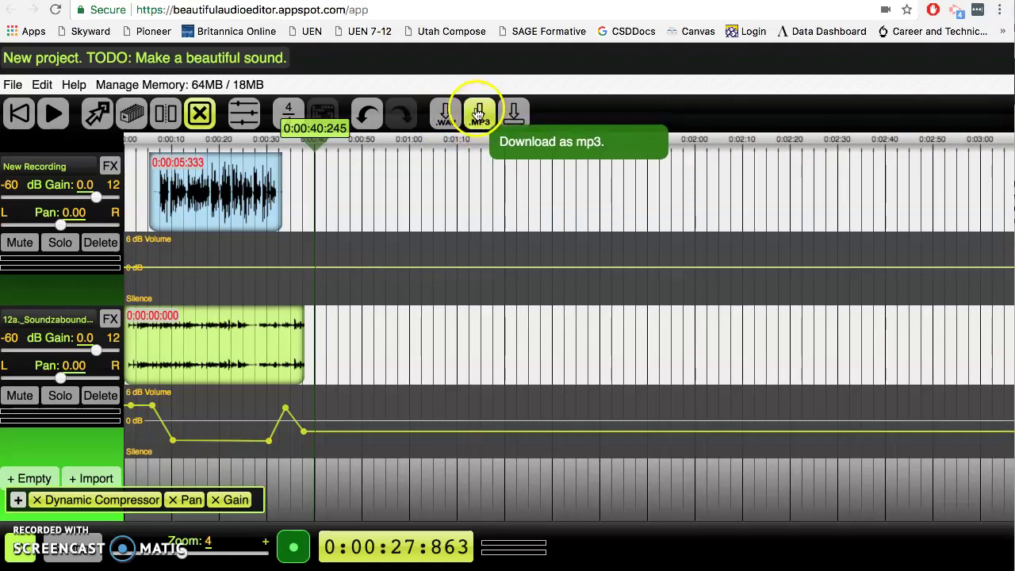
left_click(479, 117)
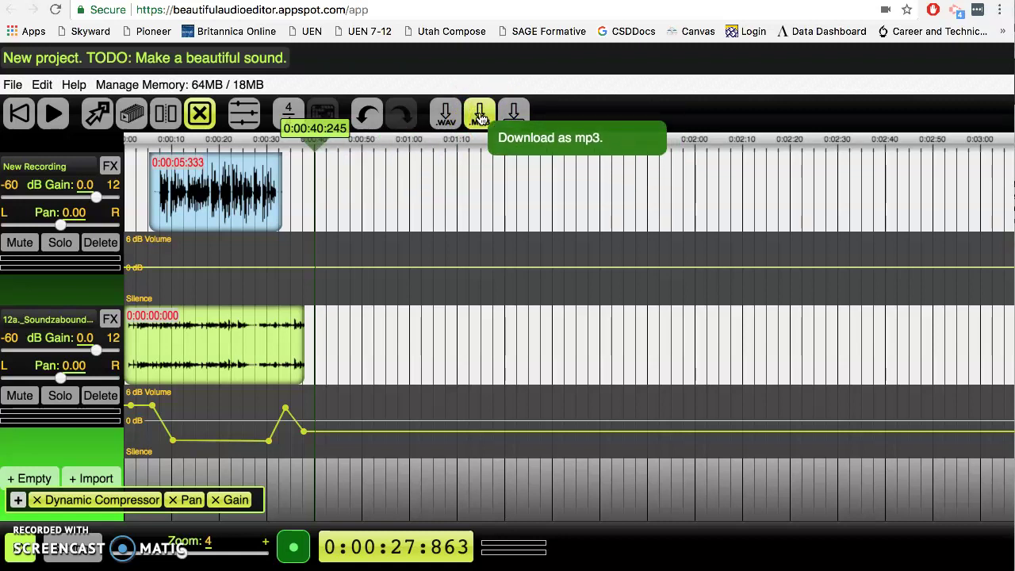
left_click(479, 116)
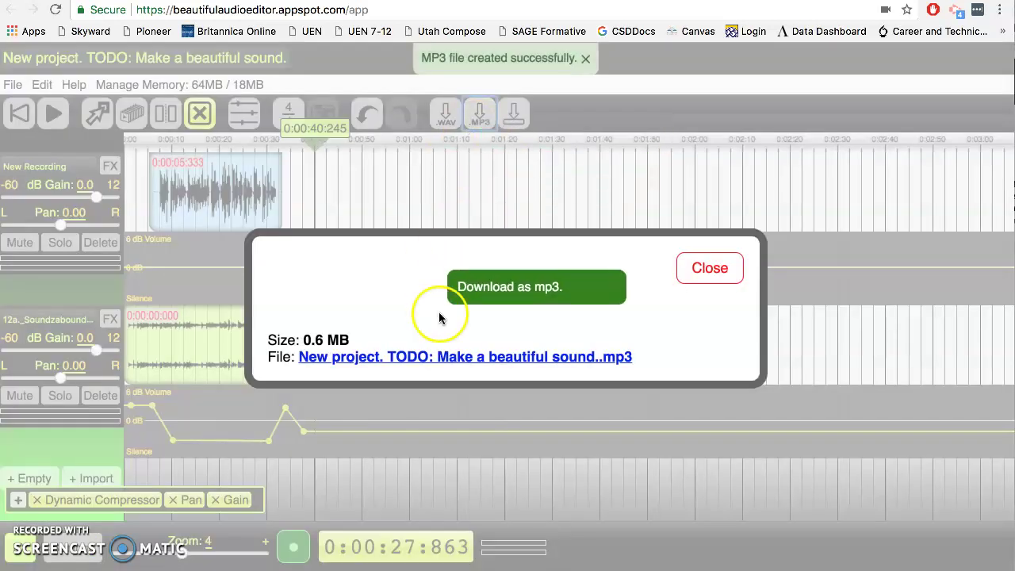
left_click(394, 361)
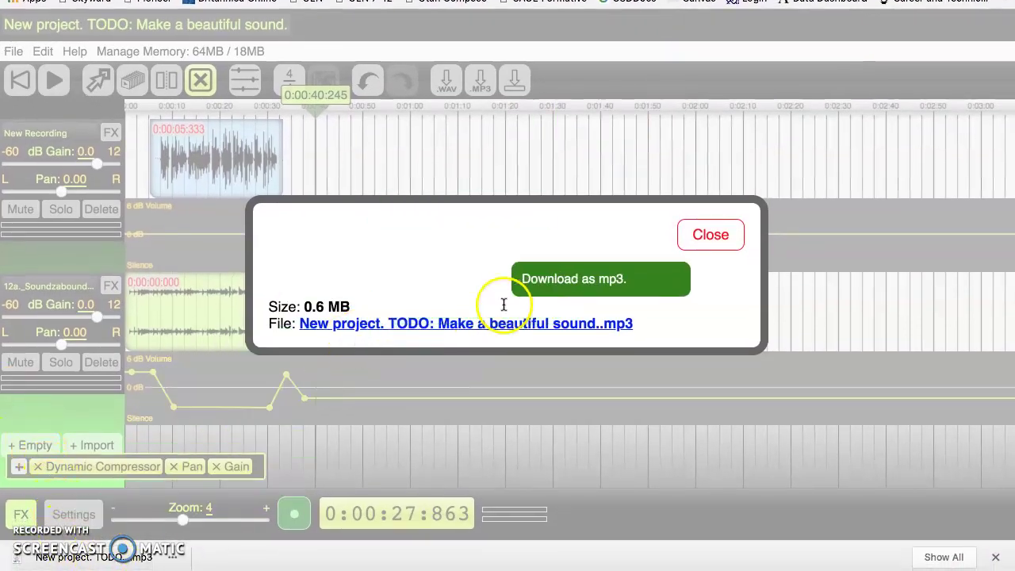
left_click(711, 235)
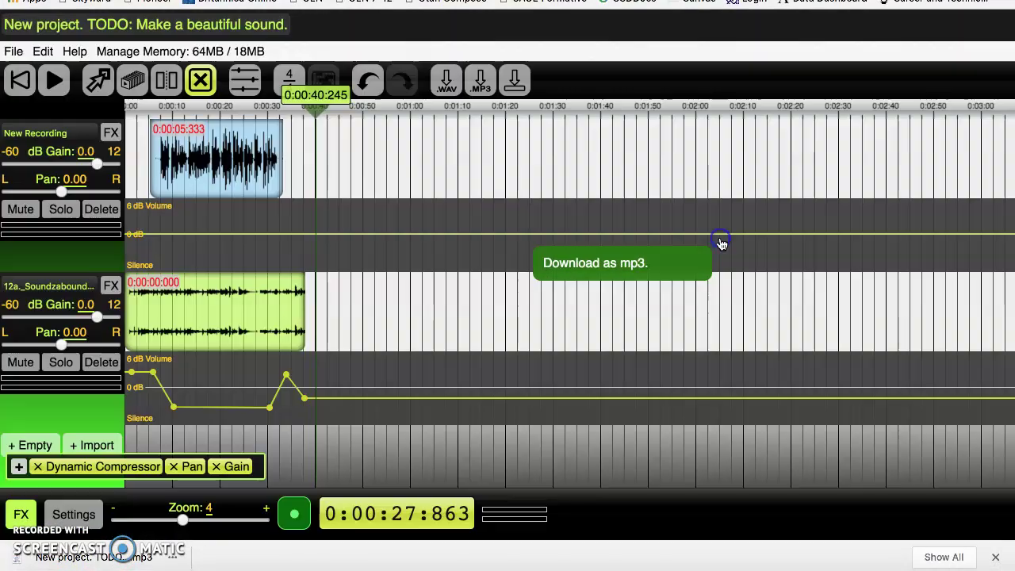
left_click(196, 85)
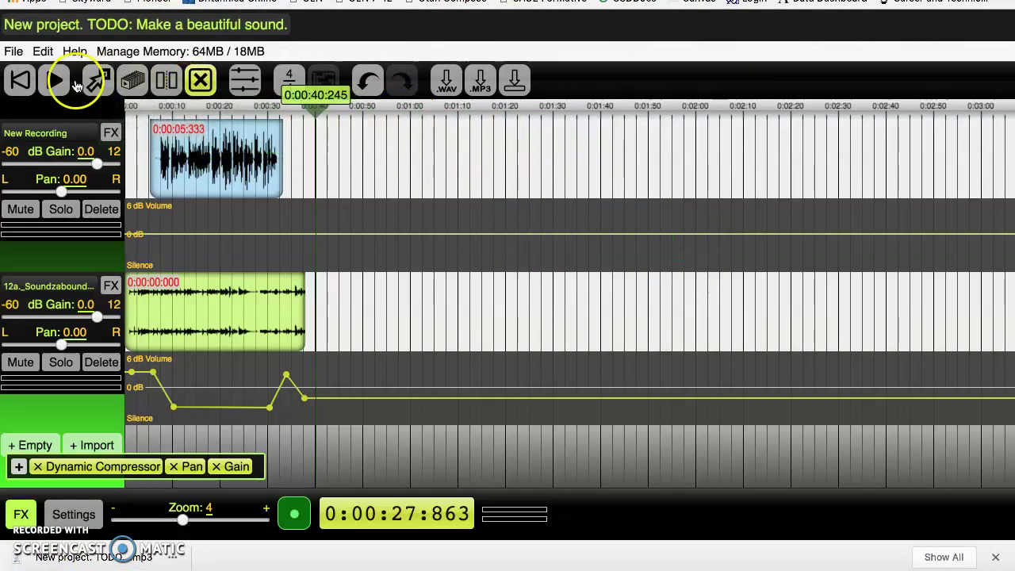